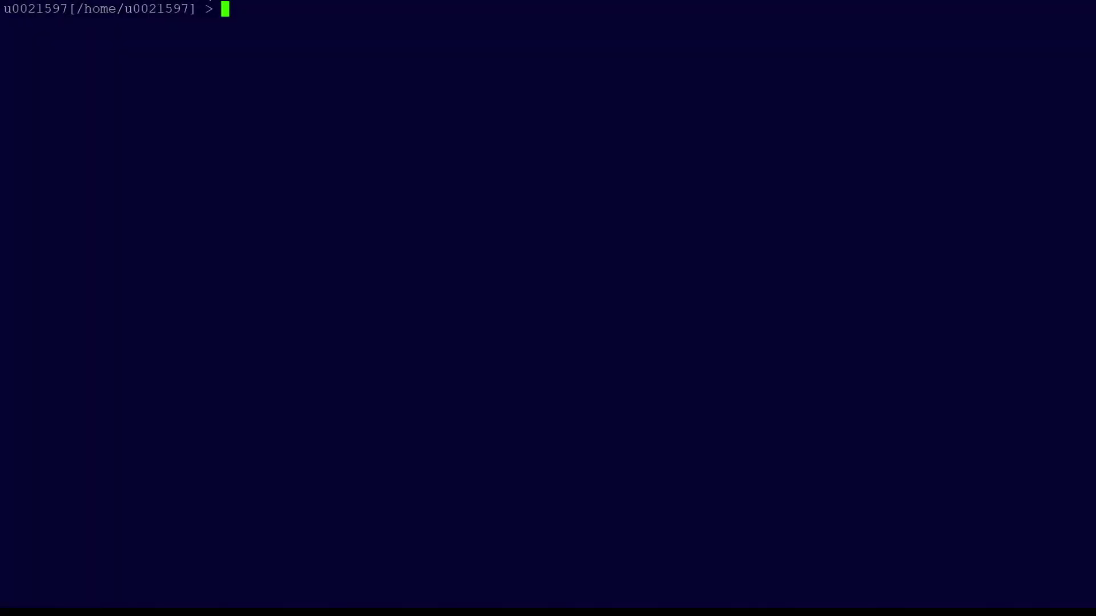
Show the AIX system details with uname -a and confirm with whoami that the user is root.
type("uname -a")
key("Return")
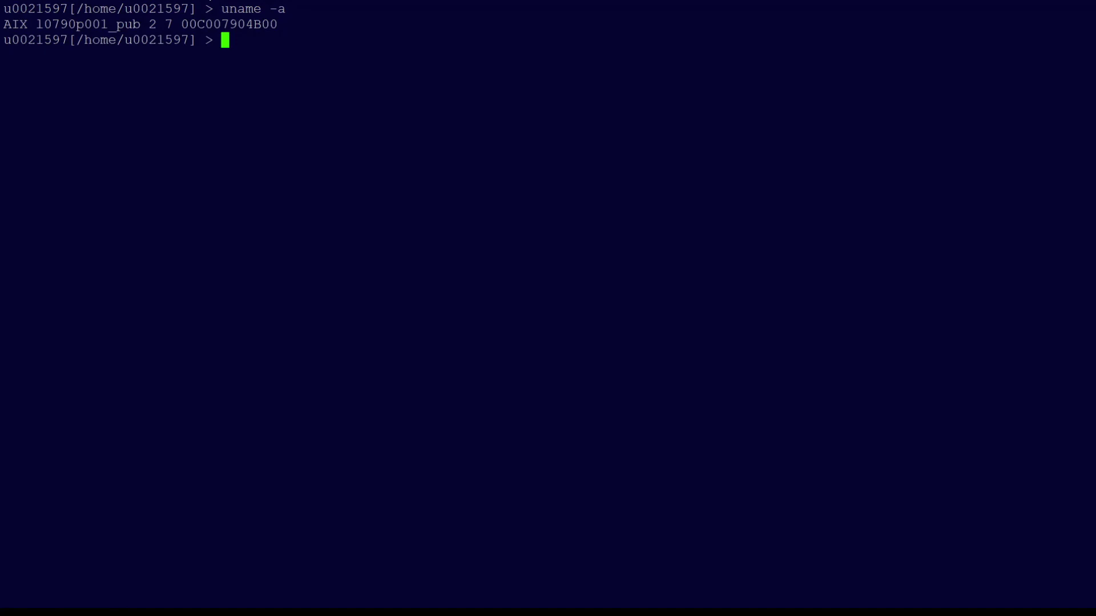
type("whoami")
key("Return")
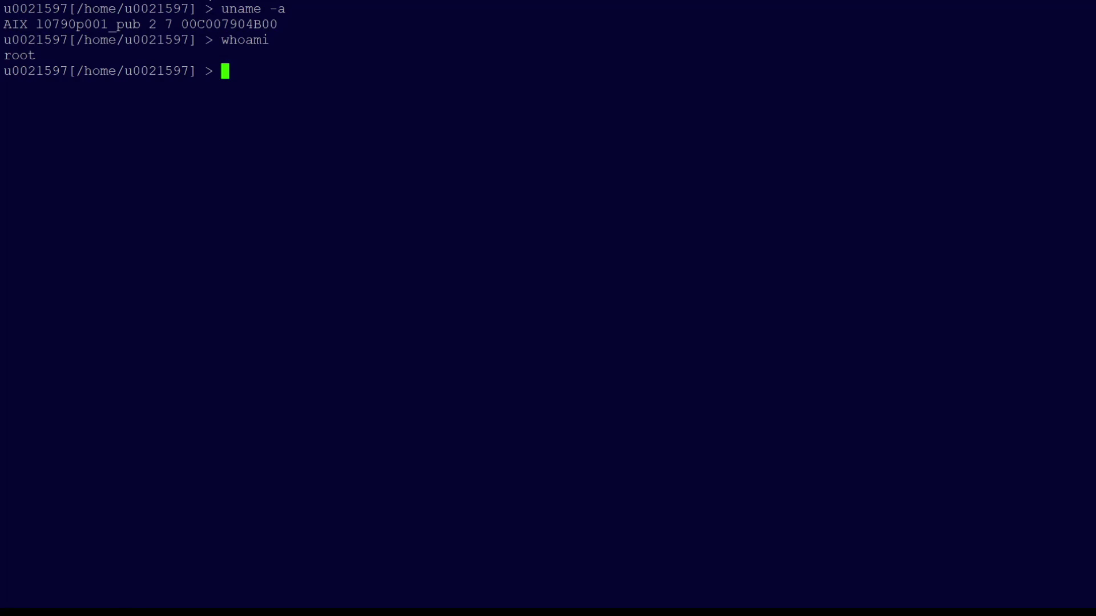
Launch the veeam console and view the Make recovery CD form with ISO location /backups/dr.iso.
type("veeam")
key("Return")
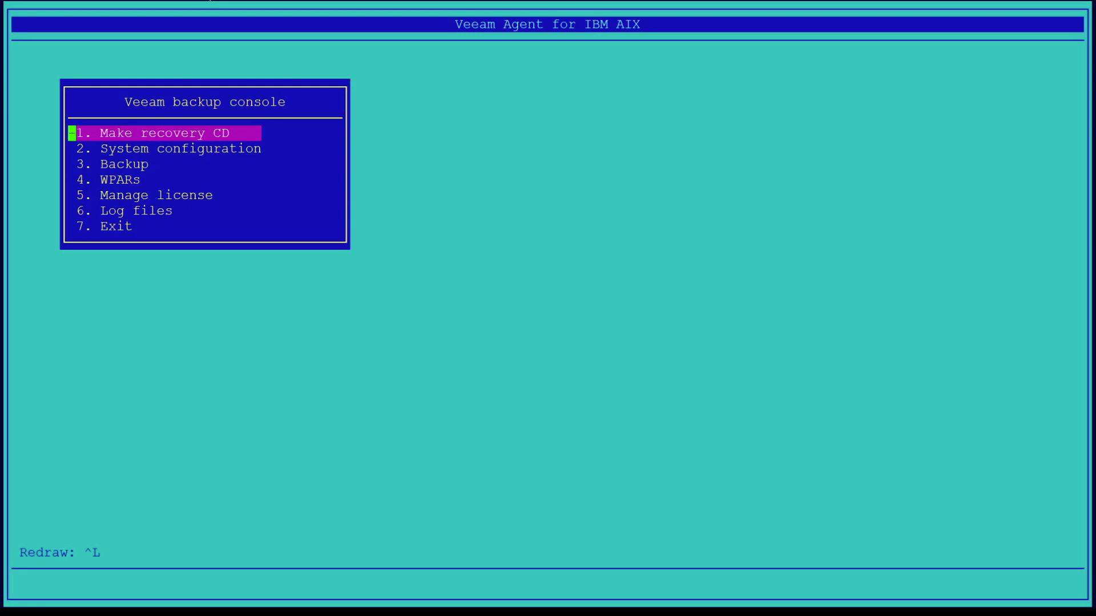
key("Return")
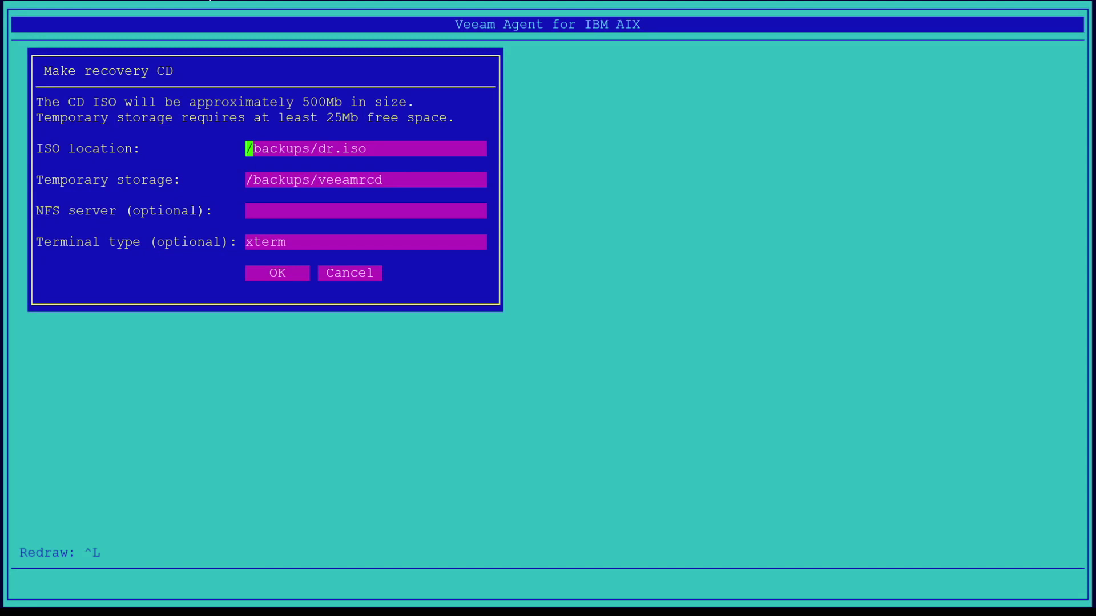
key("Tab")
key("Tab")
key("Tab")
key("Tab")
key("Tab")
Cancel the recovery CD form, look through System configuration, and go back to the main menu.
key("Return")
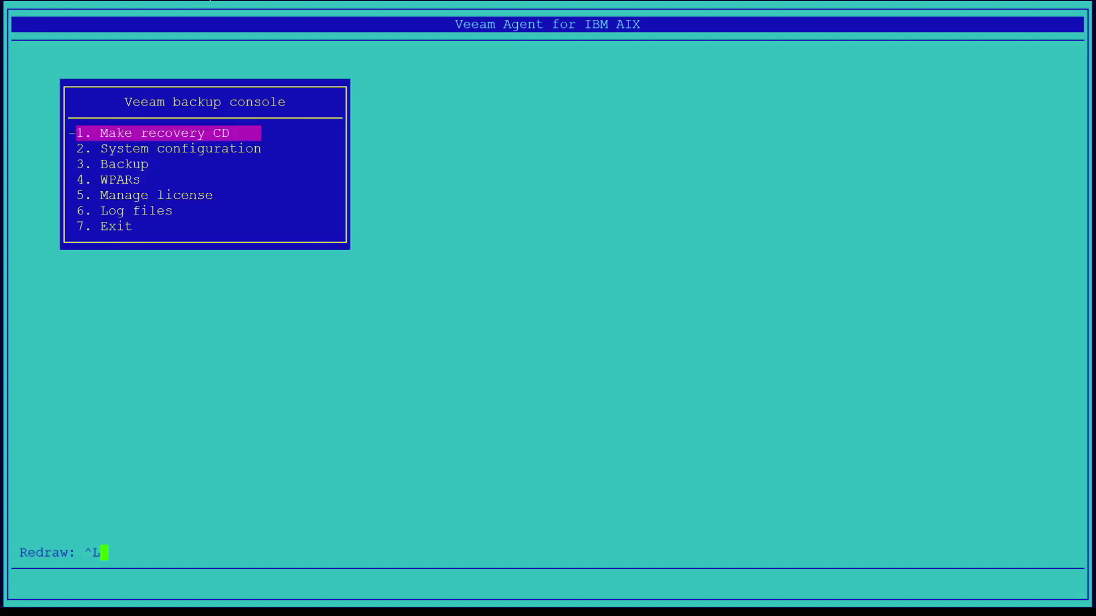
key("Down")
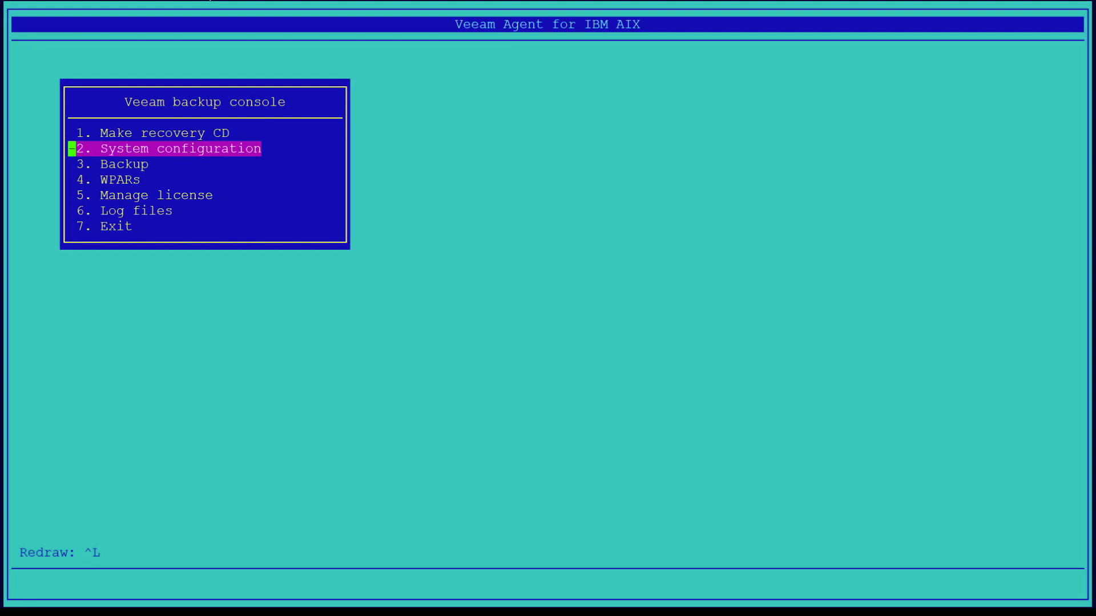
key("Return")
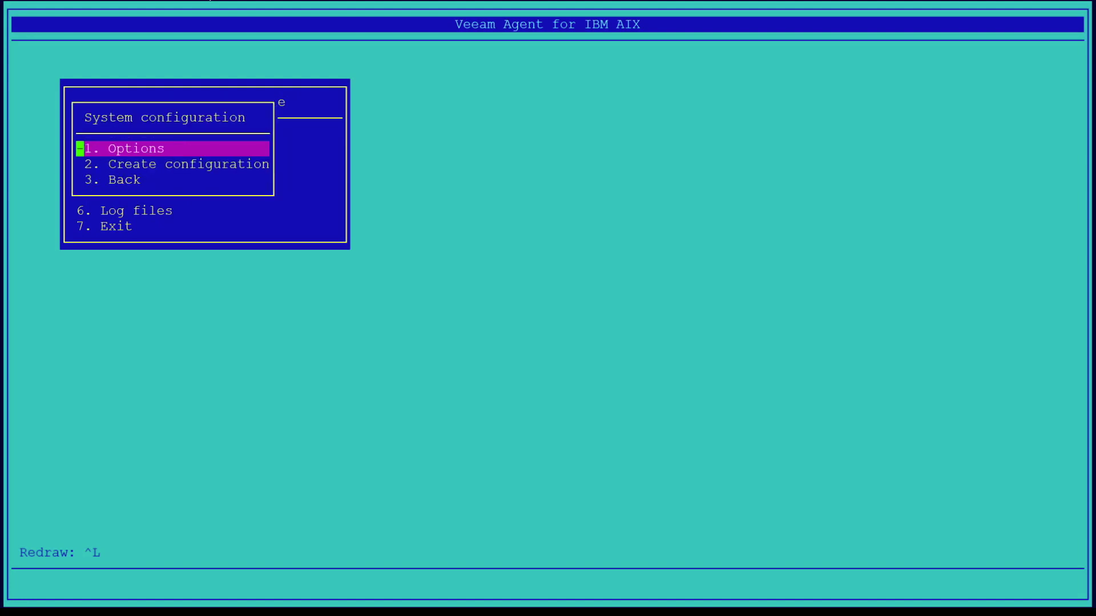
key("Down")
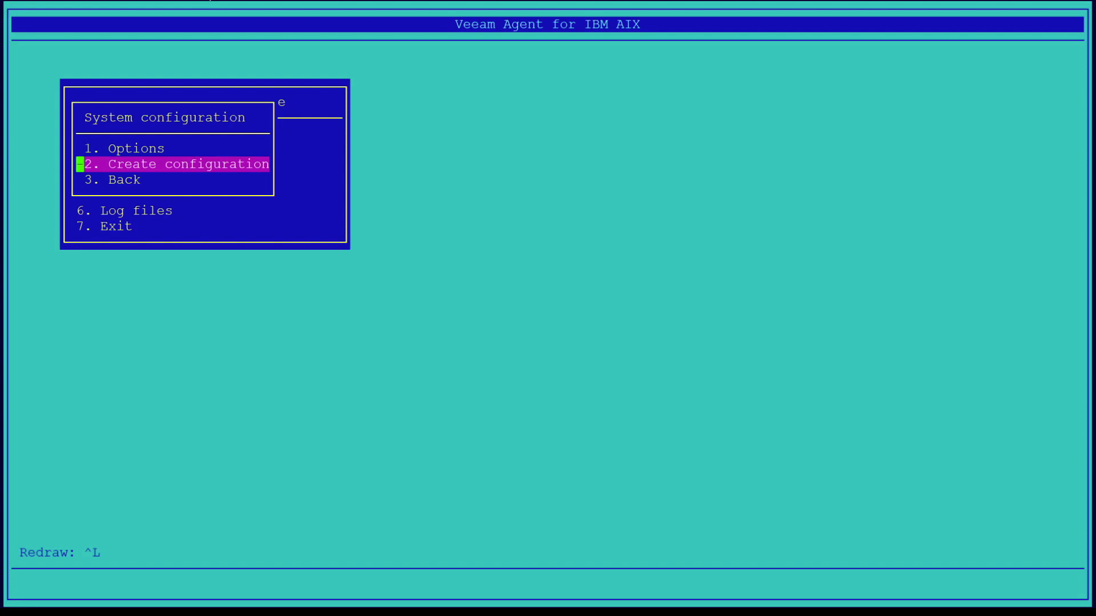
key("Down")
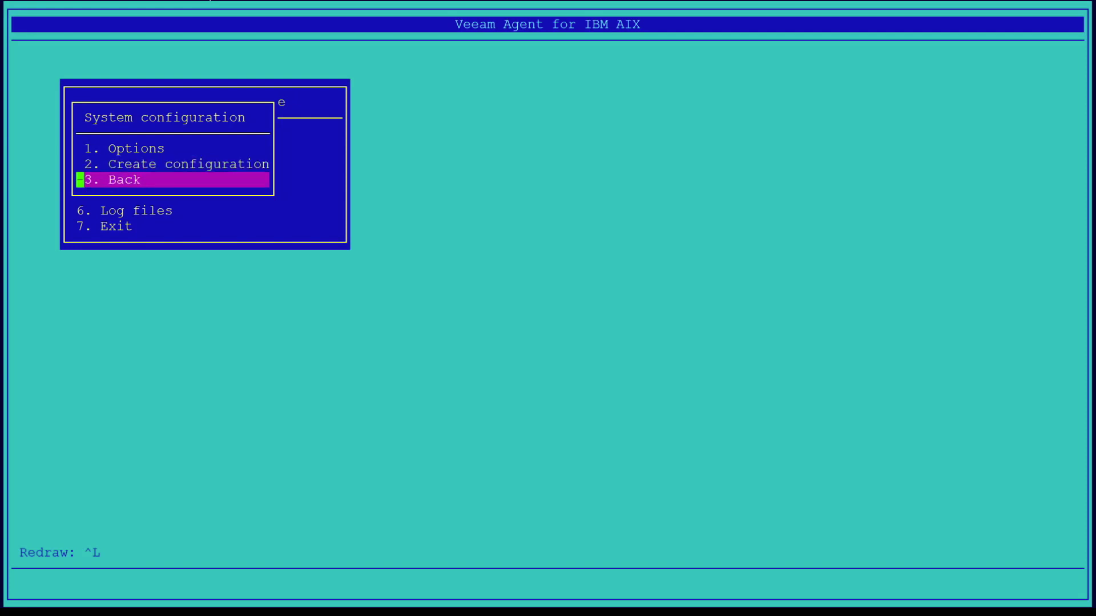
key("Return")
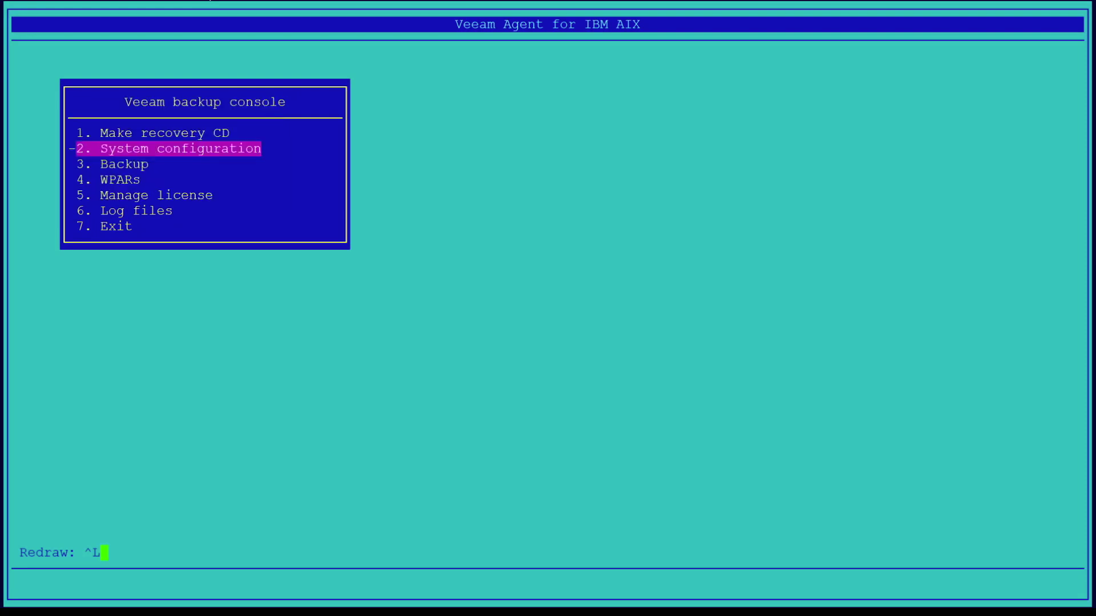
Review backup locations ExampleFile, repo (default) and Fullback without changing the default, then return to Backup.
key("Down")
key("Return")
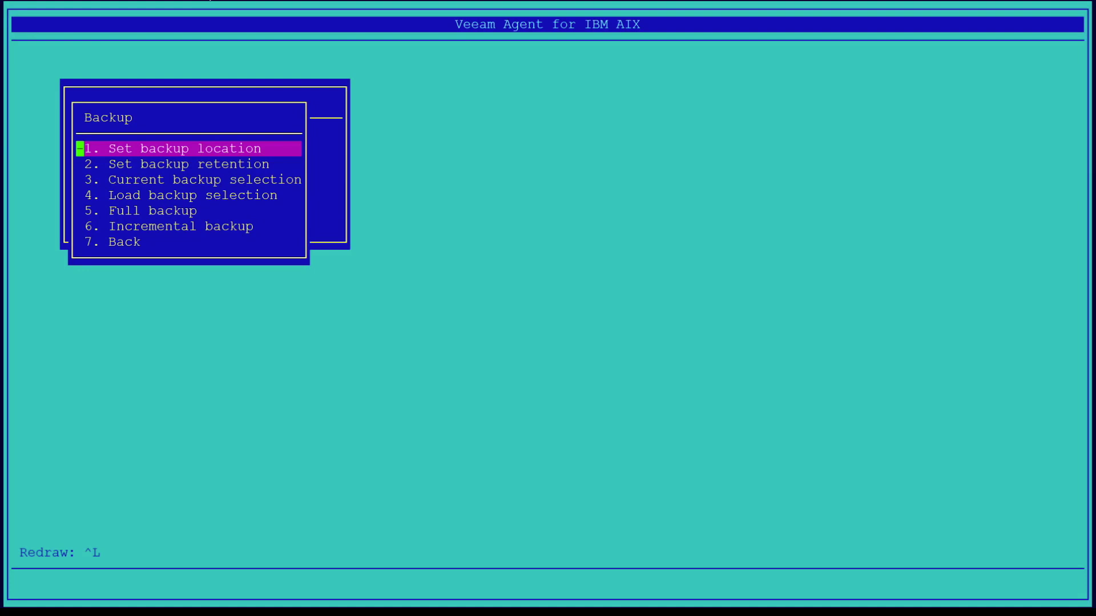
key("Return")
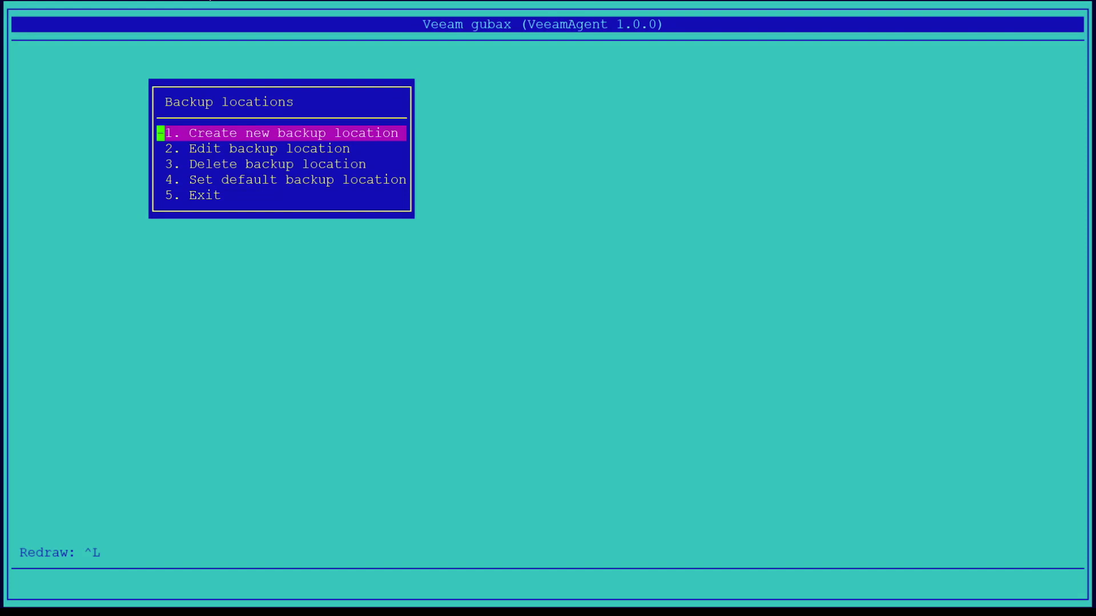
key("Down")
key("Down")
key("Down")
key("Return")
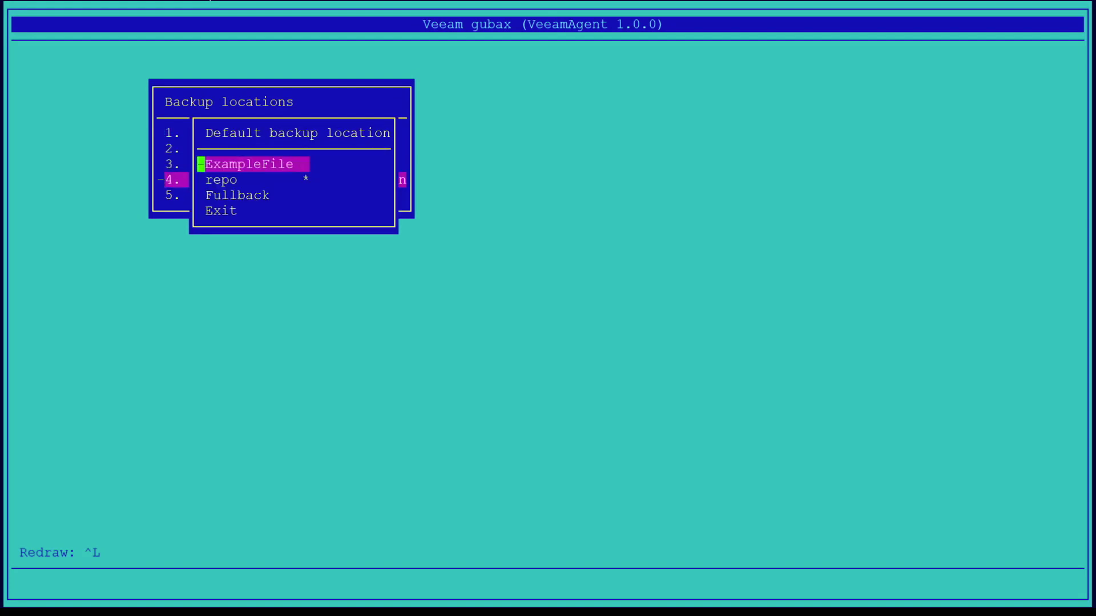
key("Down")
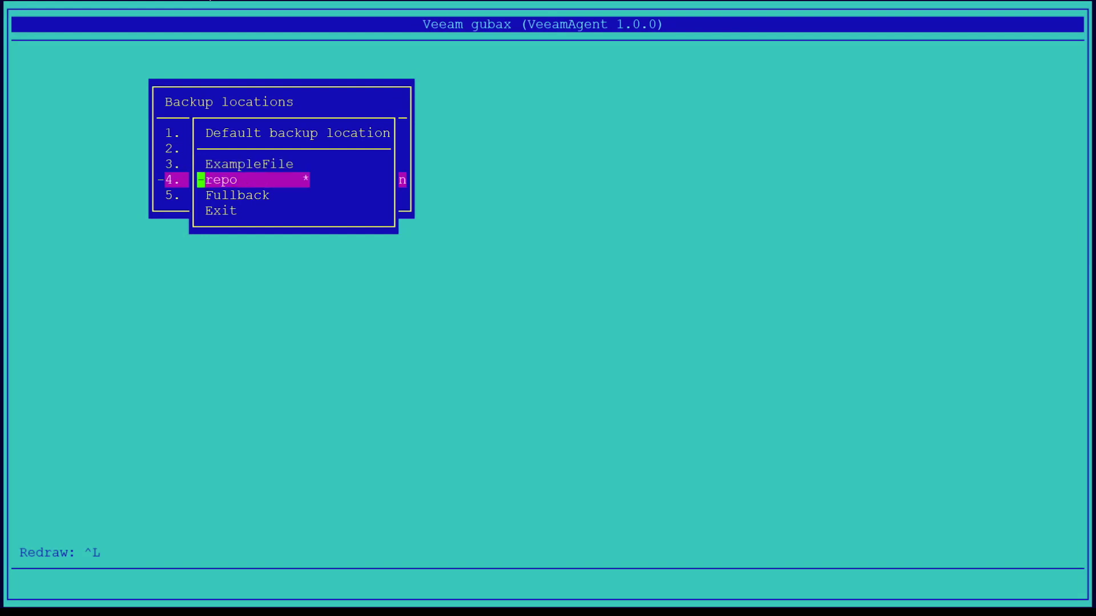
key("Down")
key("Down")
key("Return")
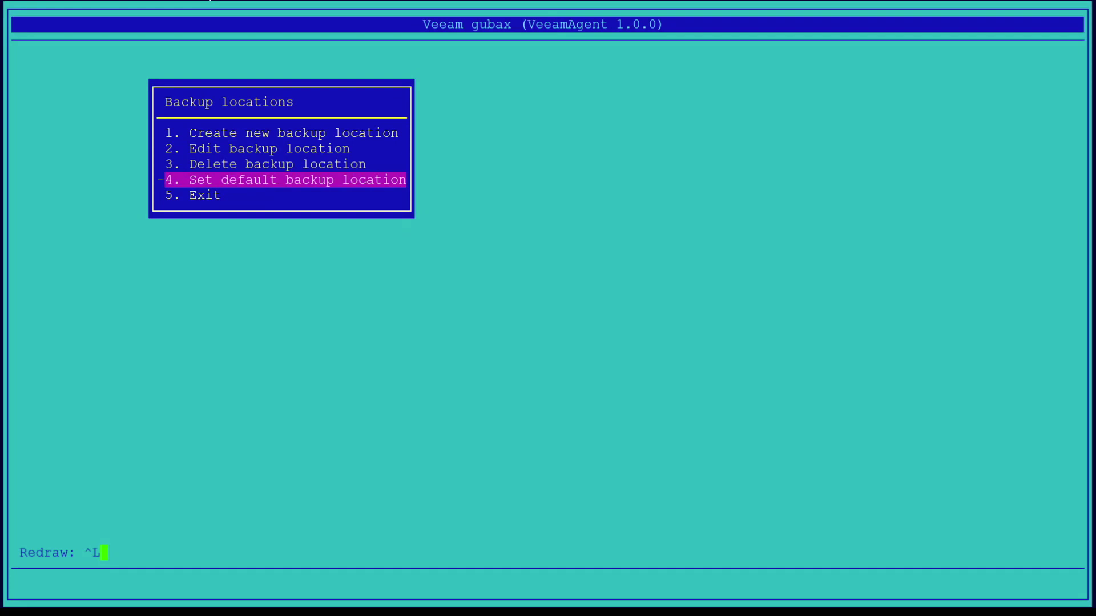
key("Down")
key("Return")
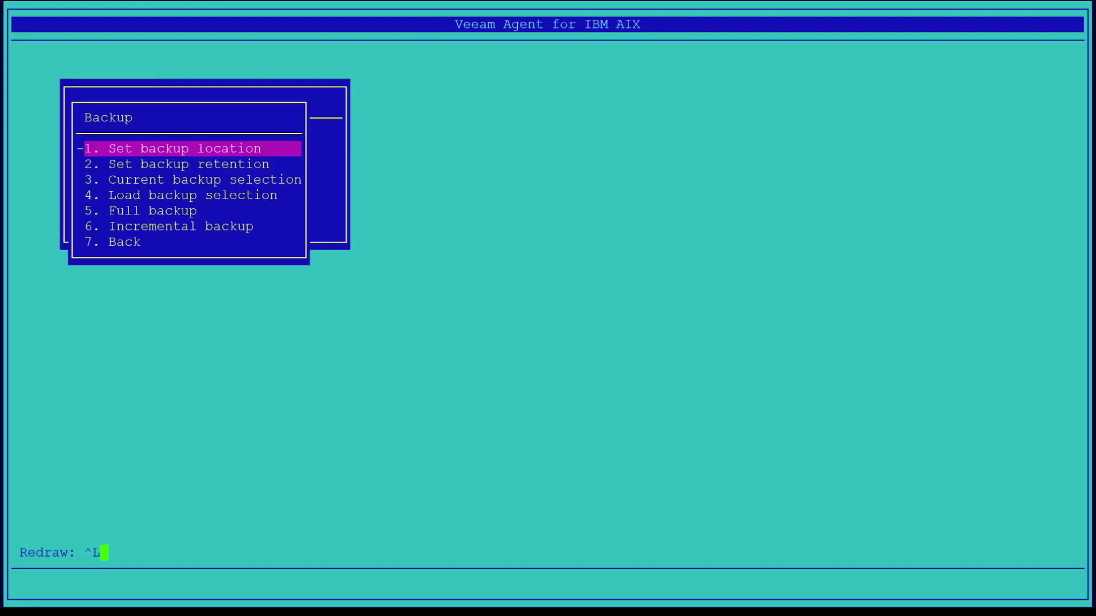
key("Down")
key("Return")
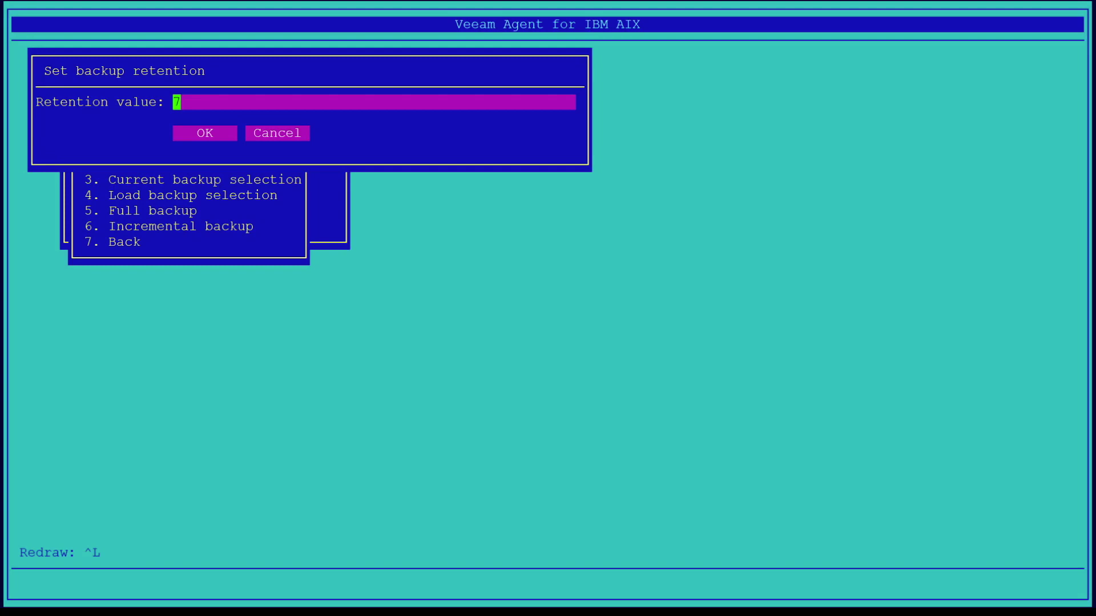
key("Tab")
key("Tab")
key("Return")
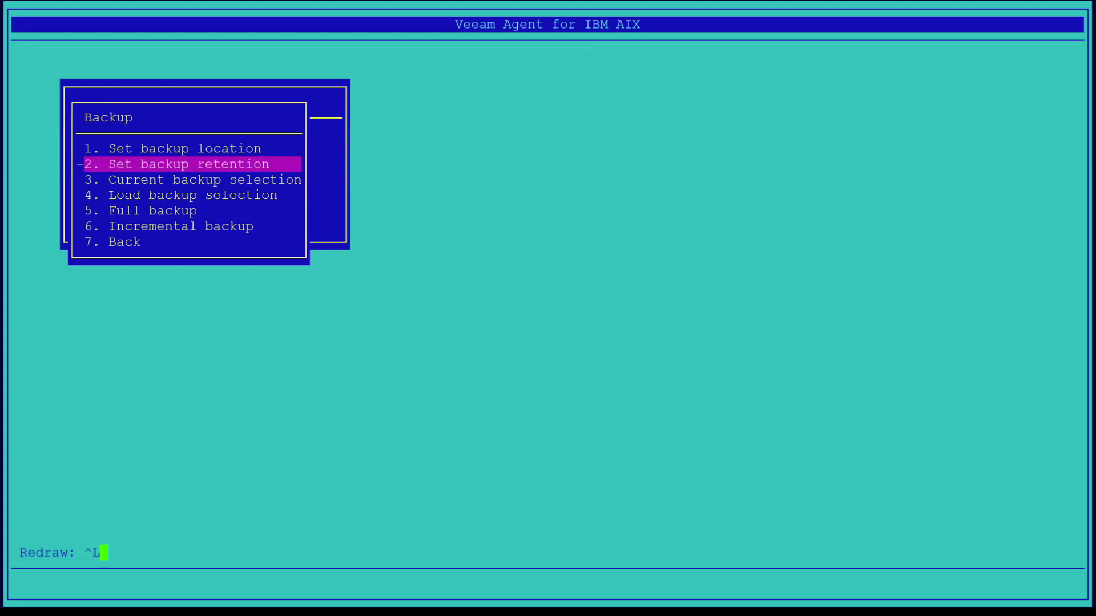
key("Down")
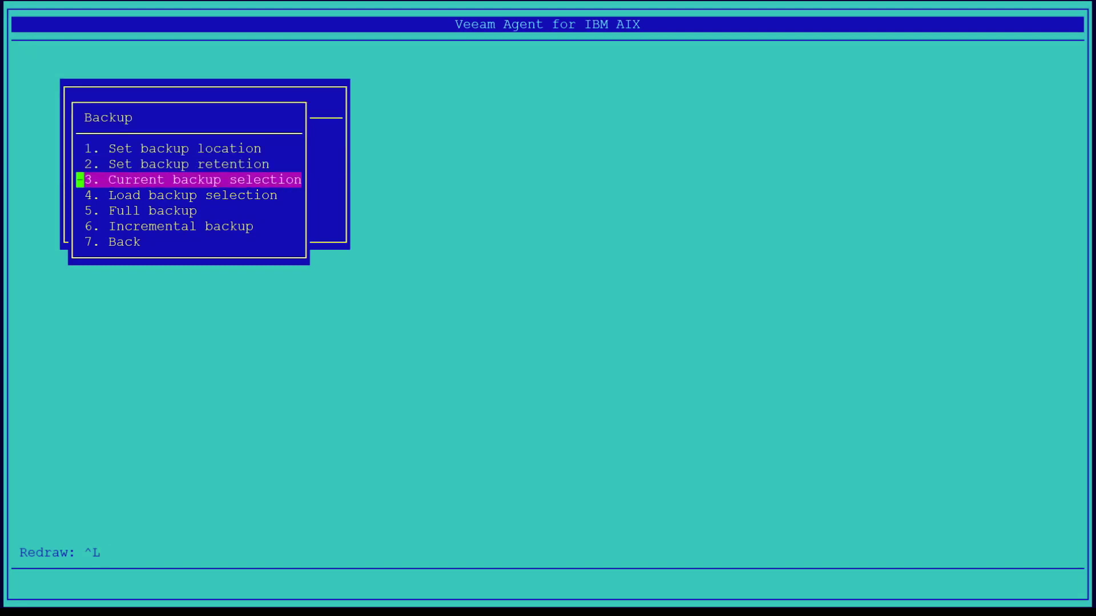
key("Return")
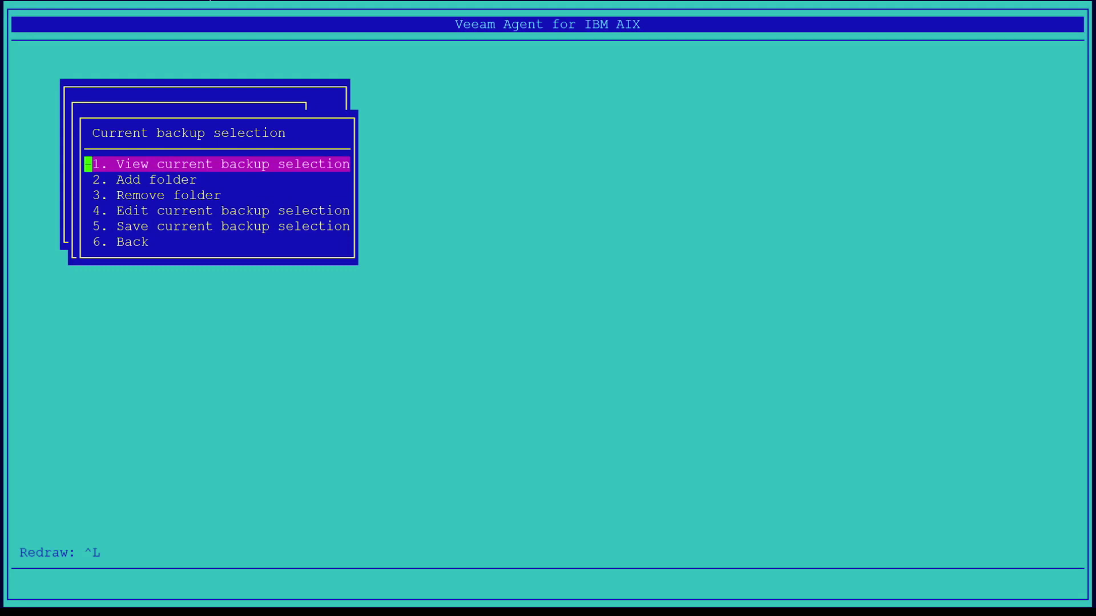
key("Return")
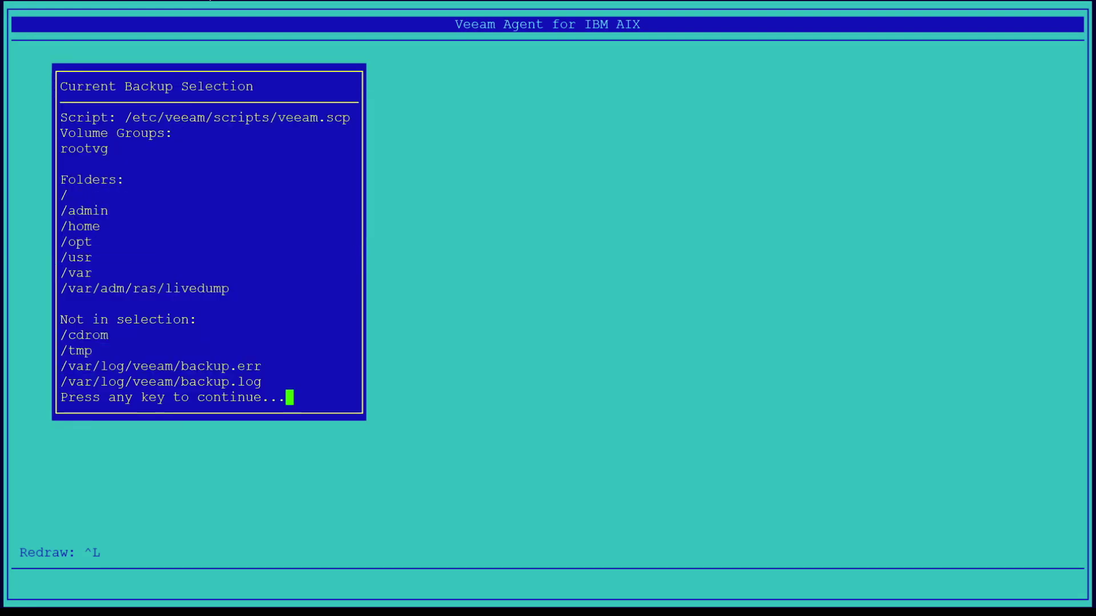
key("Return")
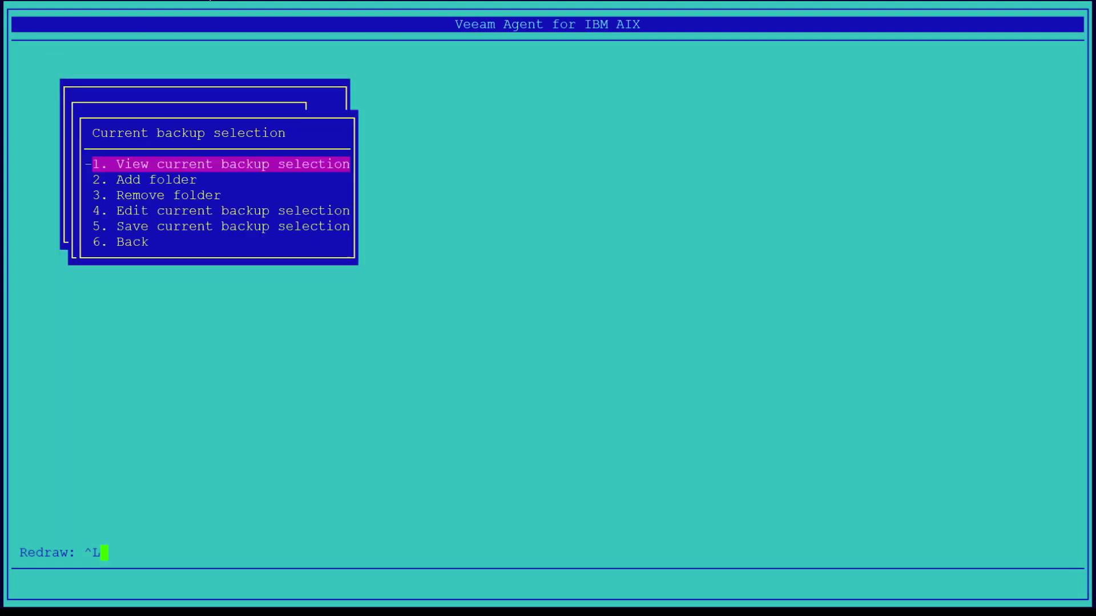
key("6")
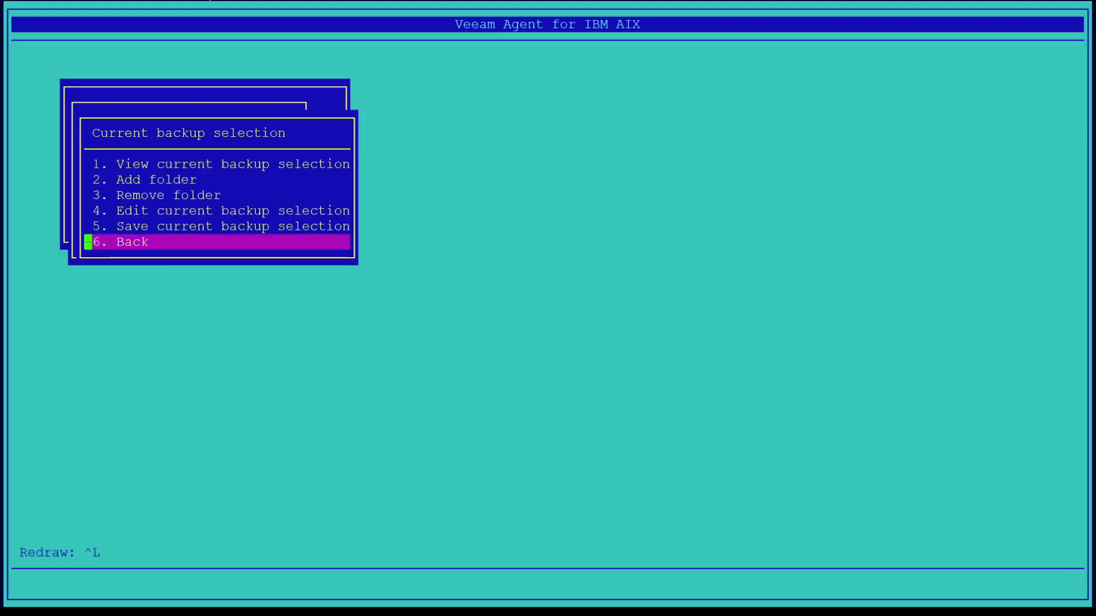
key("Return")
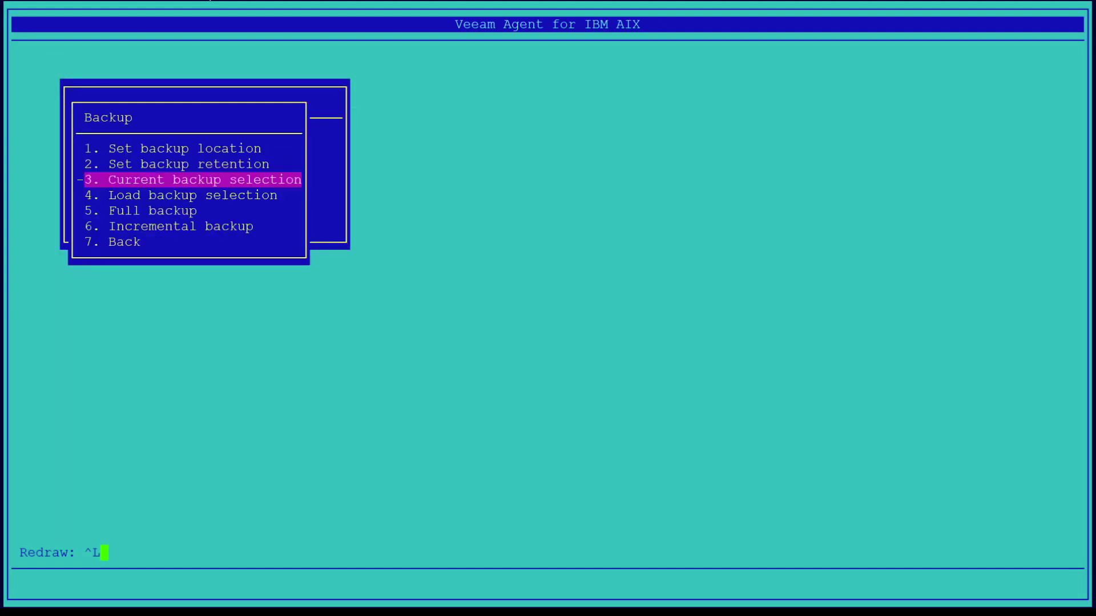
Run an incremental backup to /backups/aixback/machine.tar.gz.2 (3MB), dismiss the report and go back.
key("4")
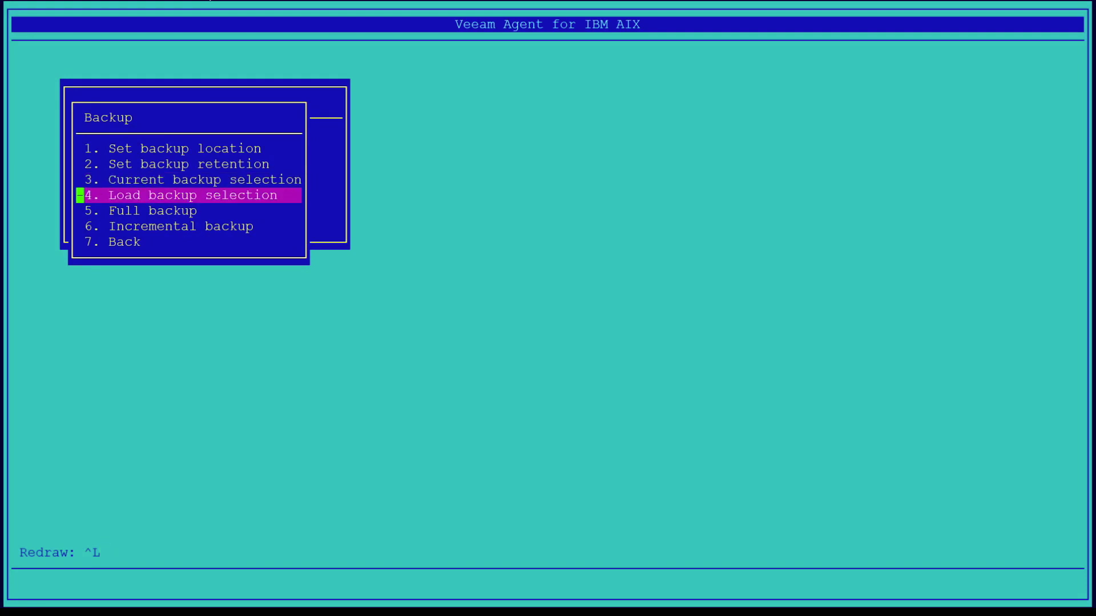
key("5")
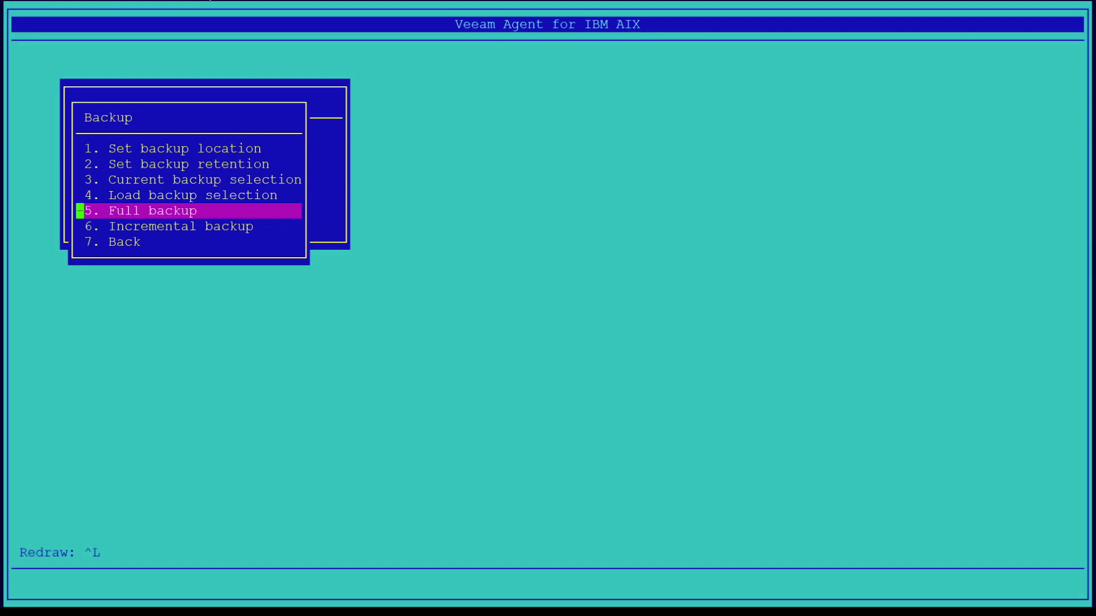
key("Down")
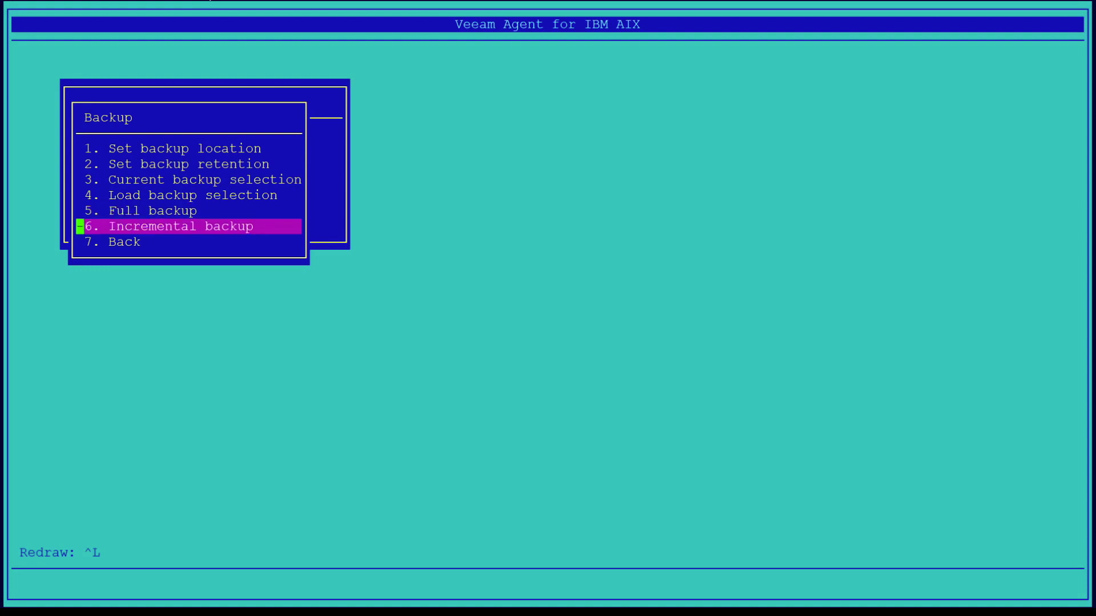
key("Return")
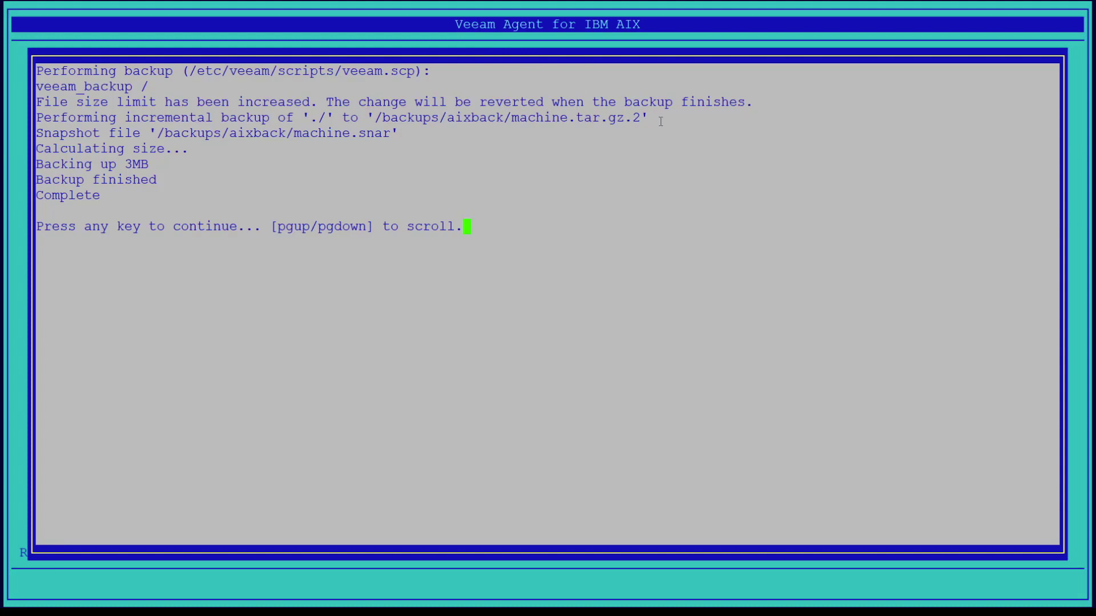
key("Return")
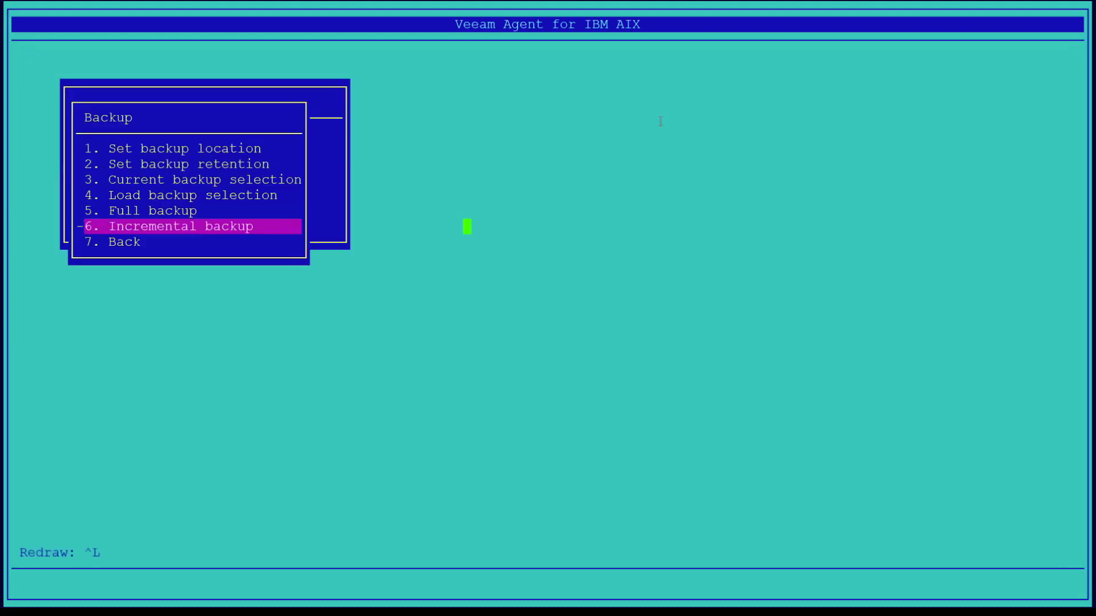
key("Down")
Look through the WPARs submenu, go back, and exit the Veeam console to the shell.
key("Return")
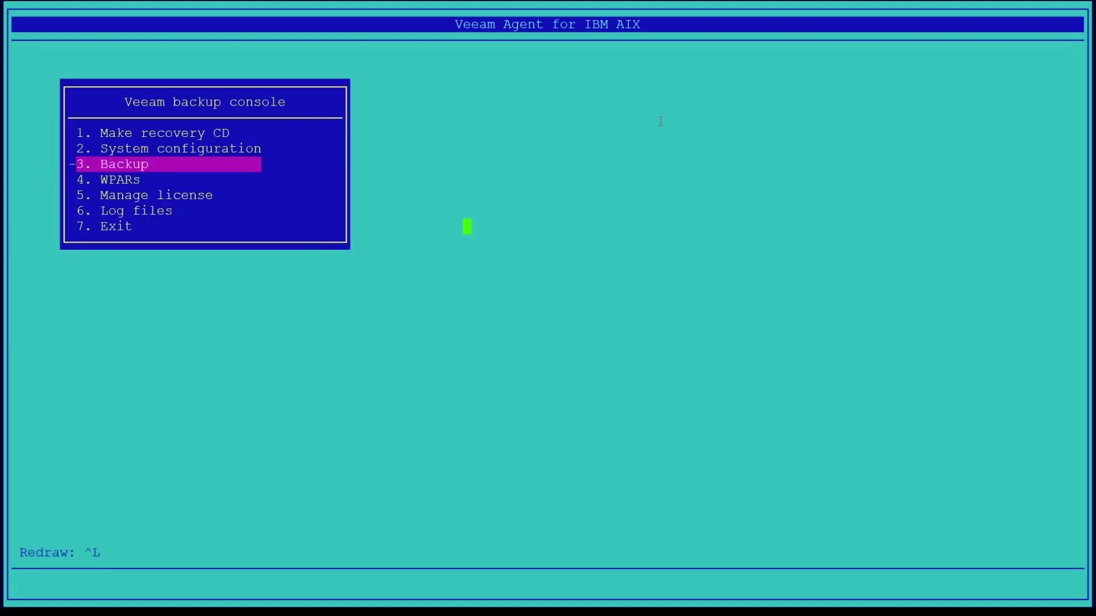
key("Down")
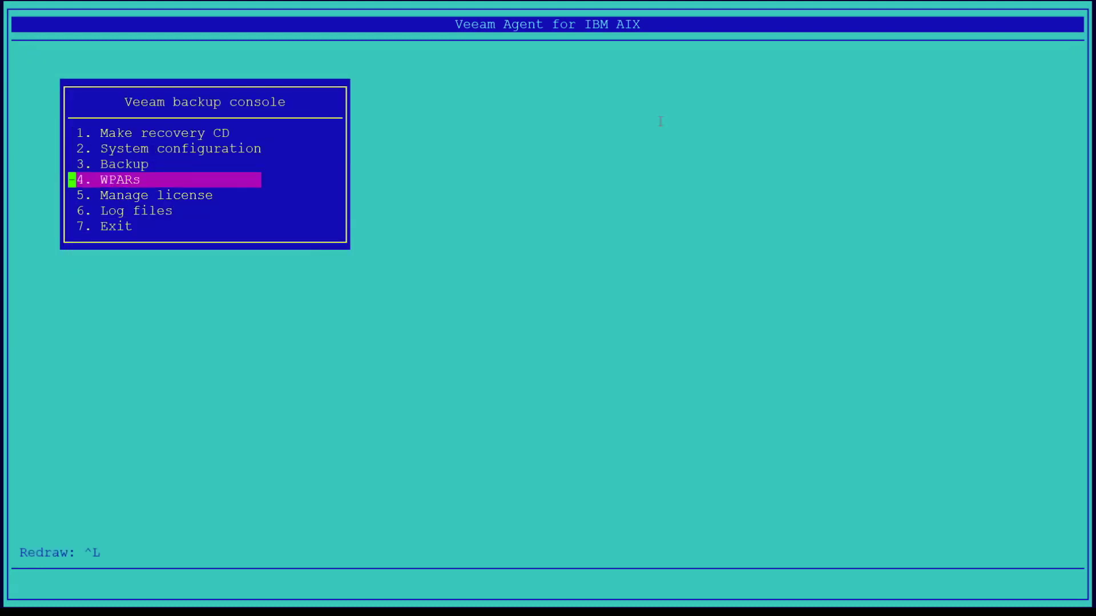
key("Return")
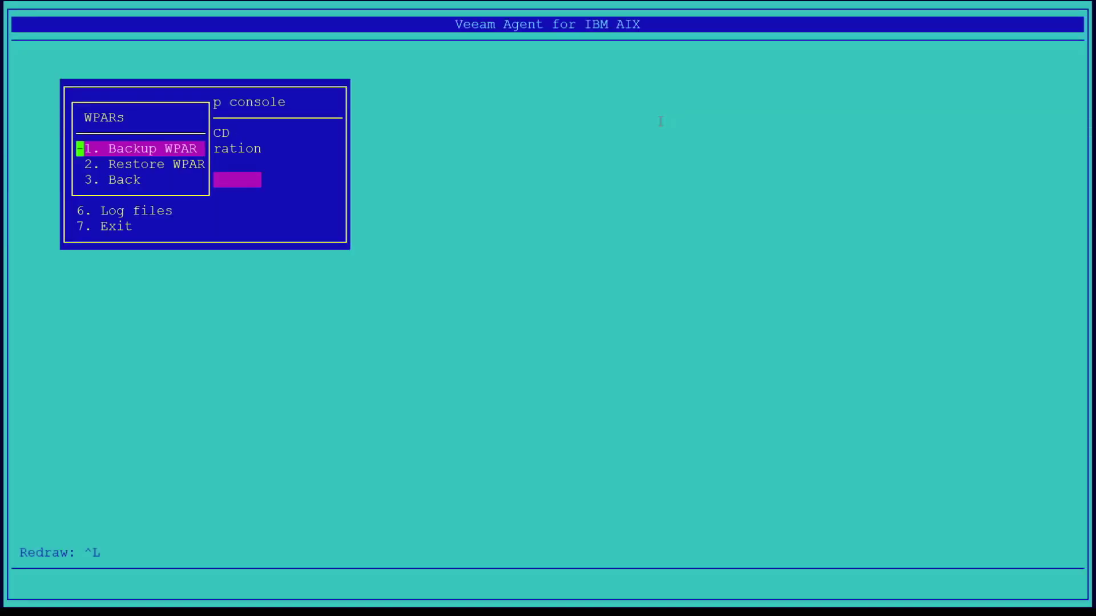
key("Down")
key("Down")
key("Return")
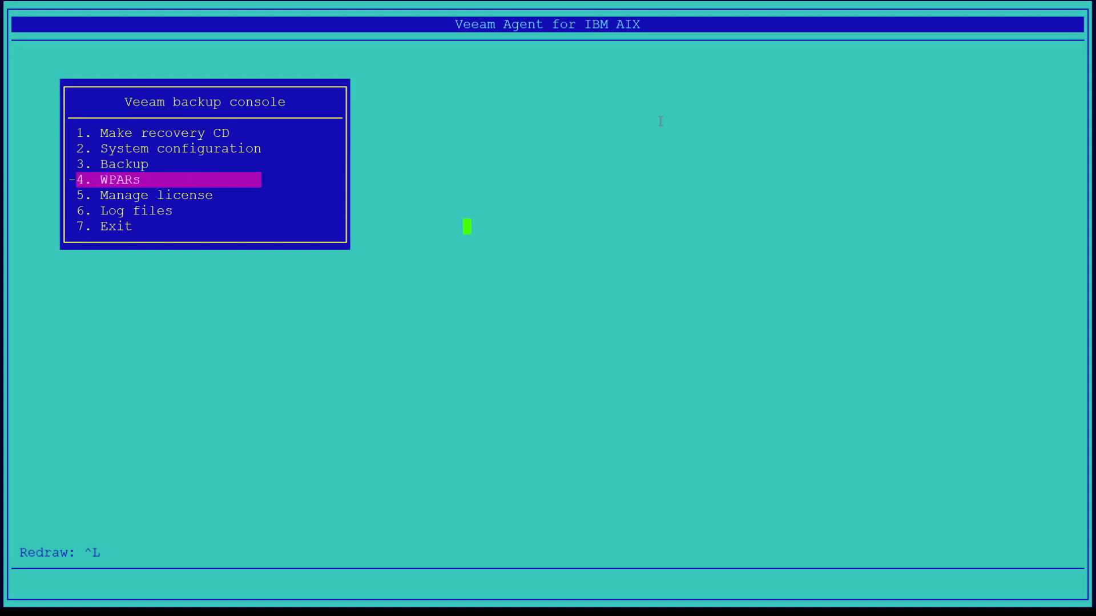
key("Down")
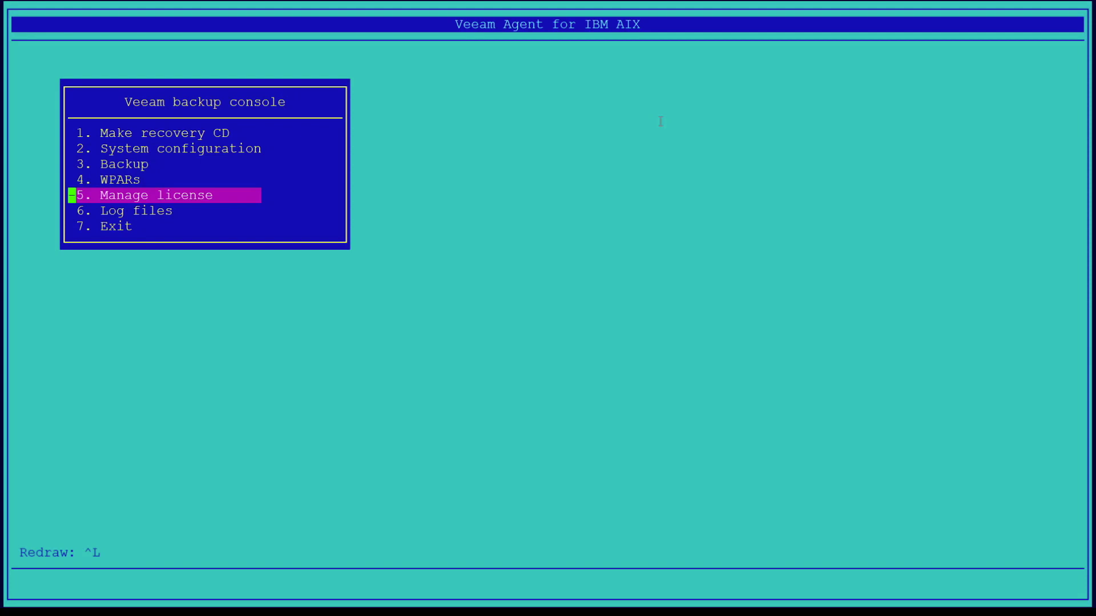
key("Down")
key("Down")
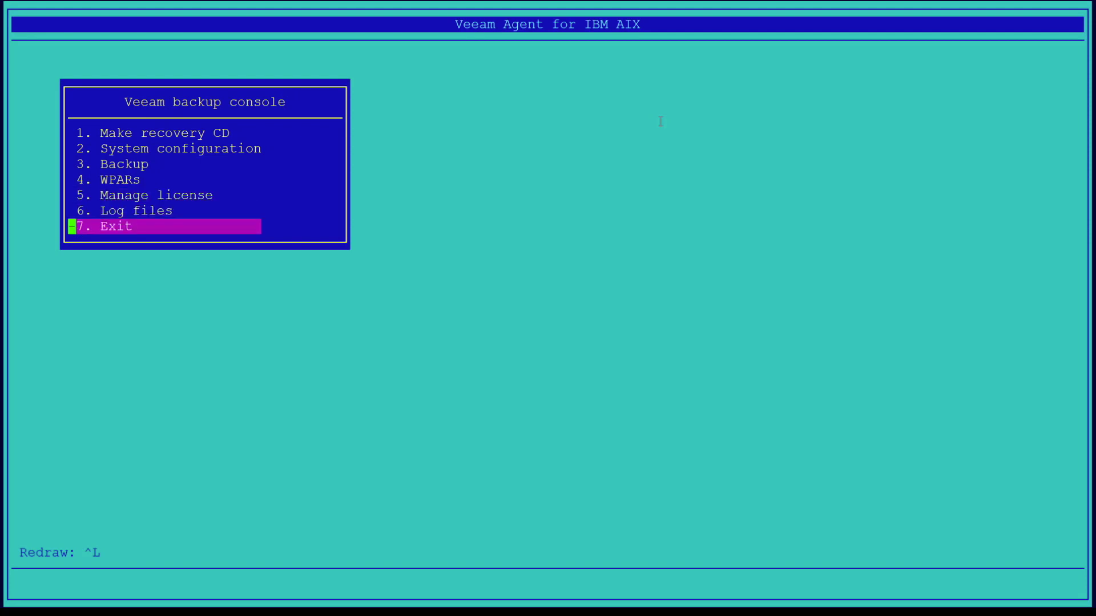
key("Return")
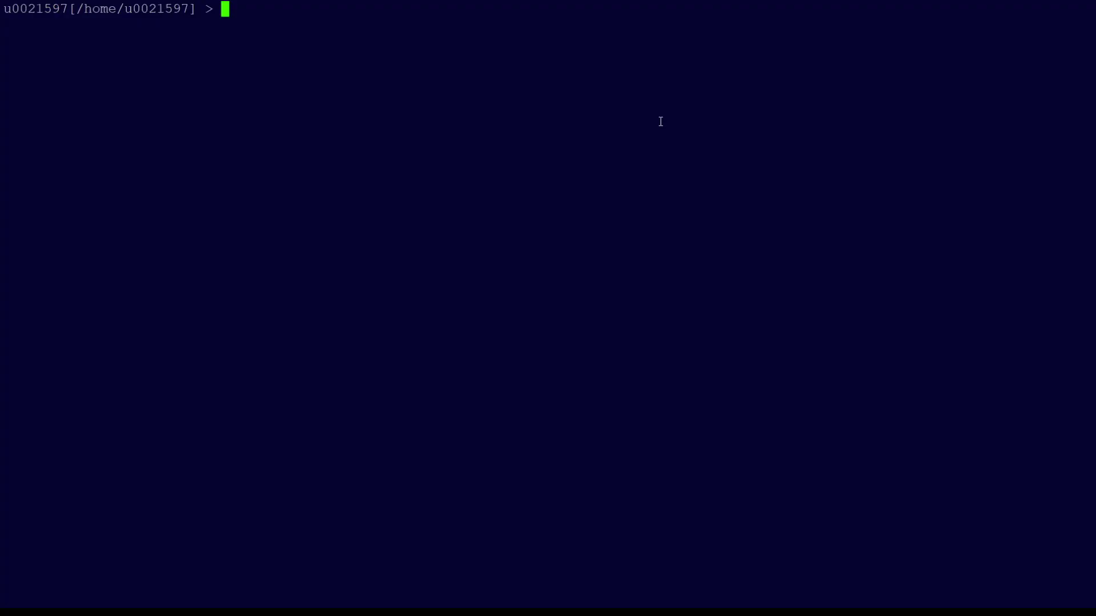
List /backups with ls -la, highlighting the dr.iso and veeamrcd entries.
type("cd /backups")
key("Return")
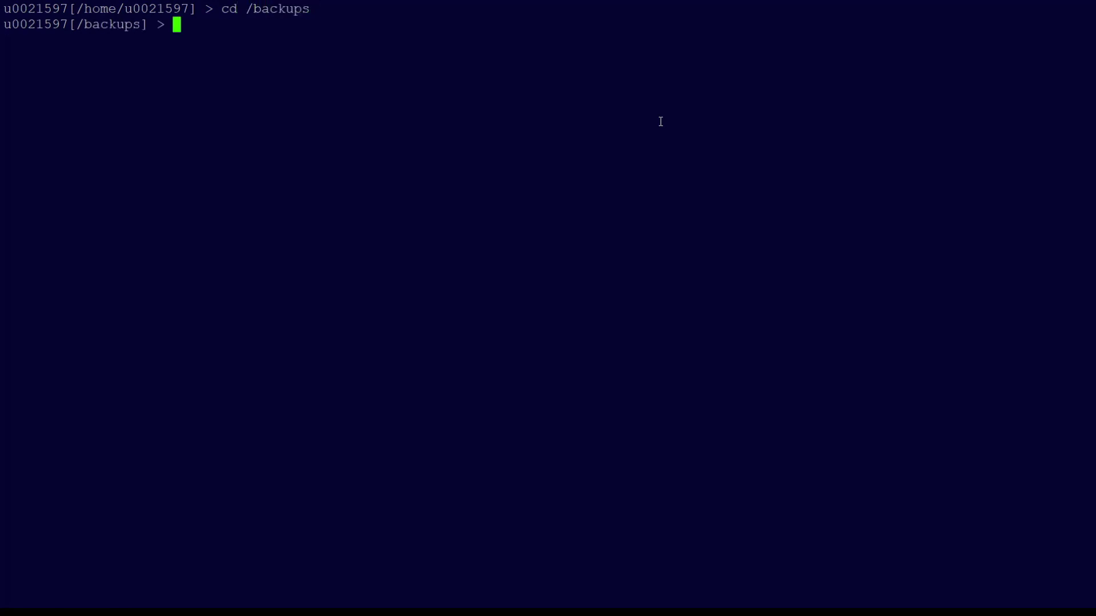
type("ls -la")
key("Return")
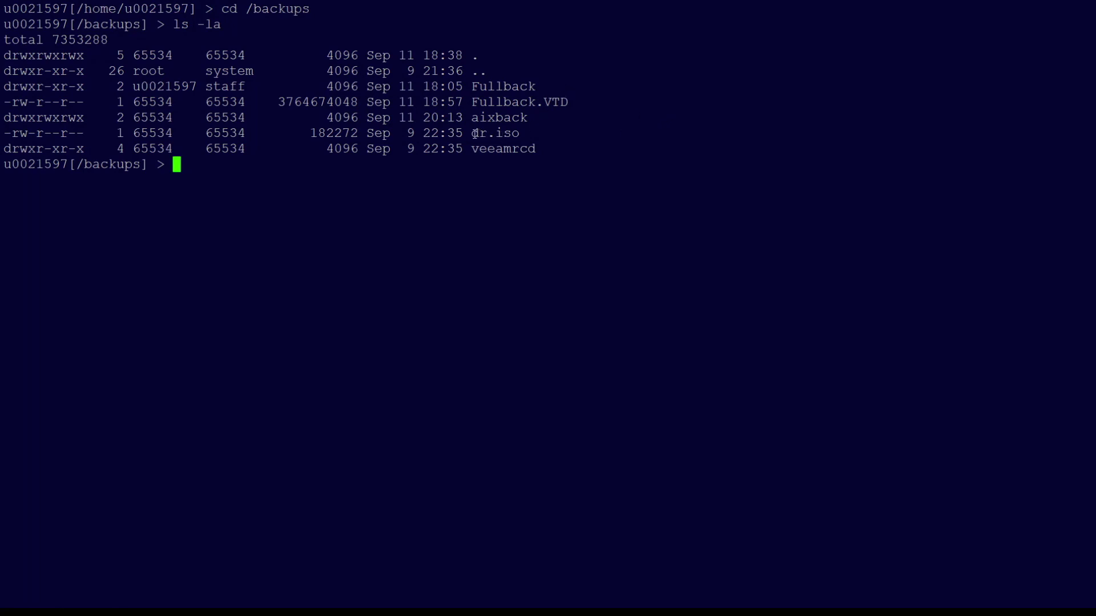
left_click_drag(519, 133, 535, 131)
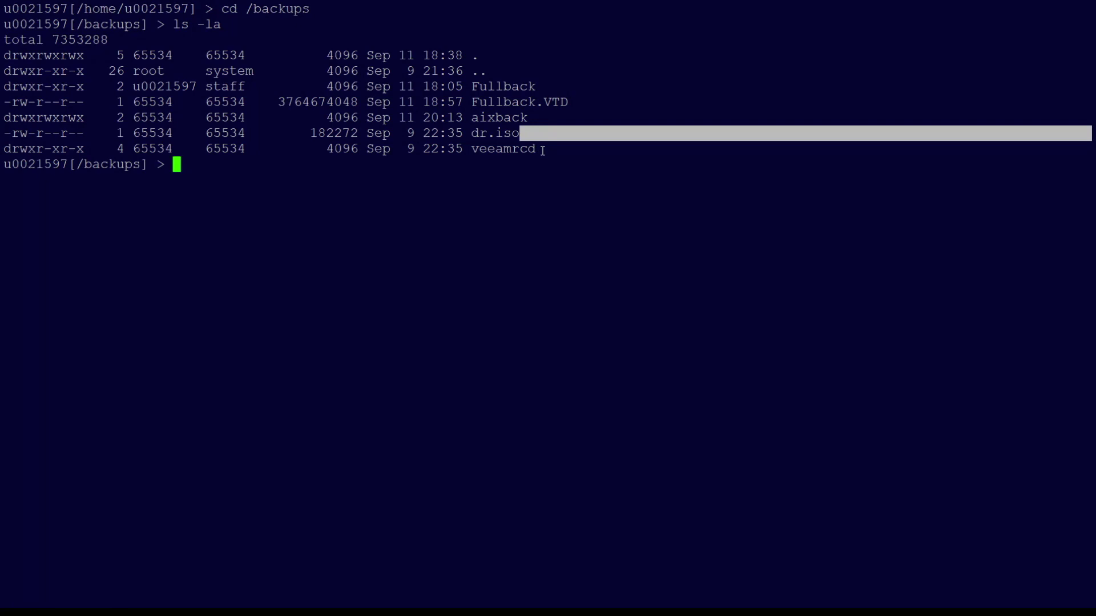
left_click_drag(537, 150, 564, 150)
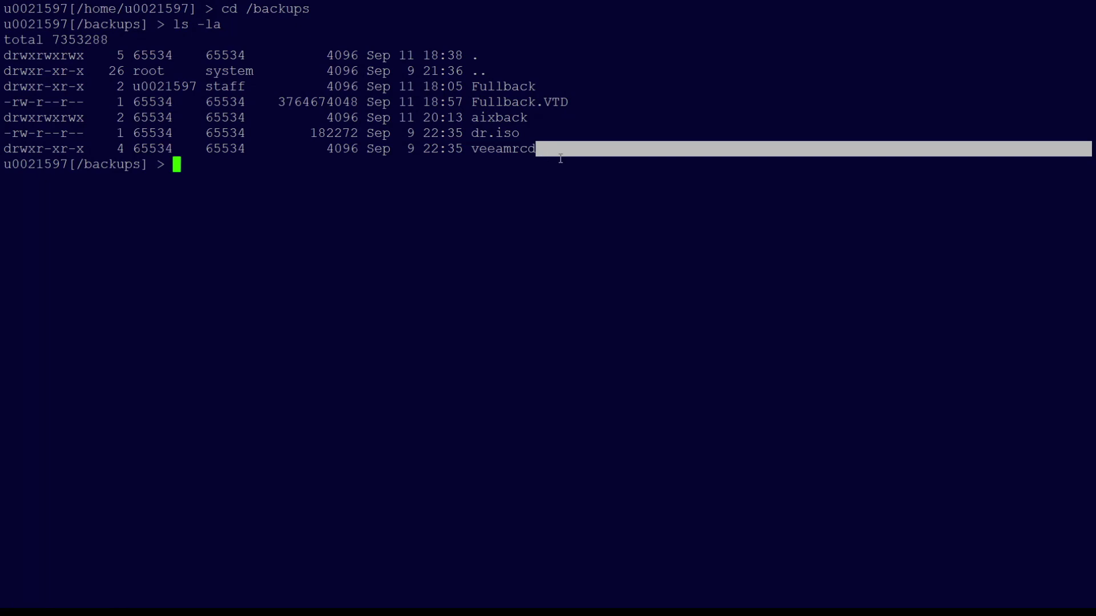
left_click(591, 102)
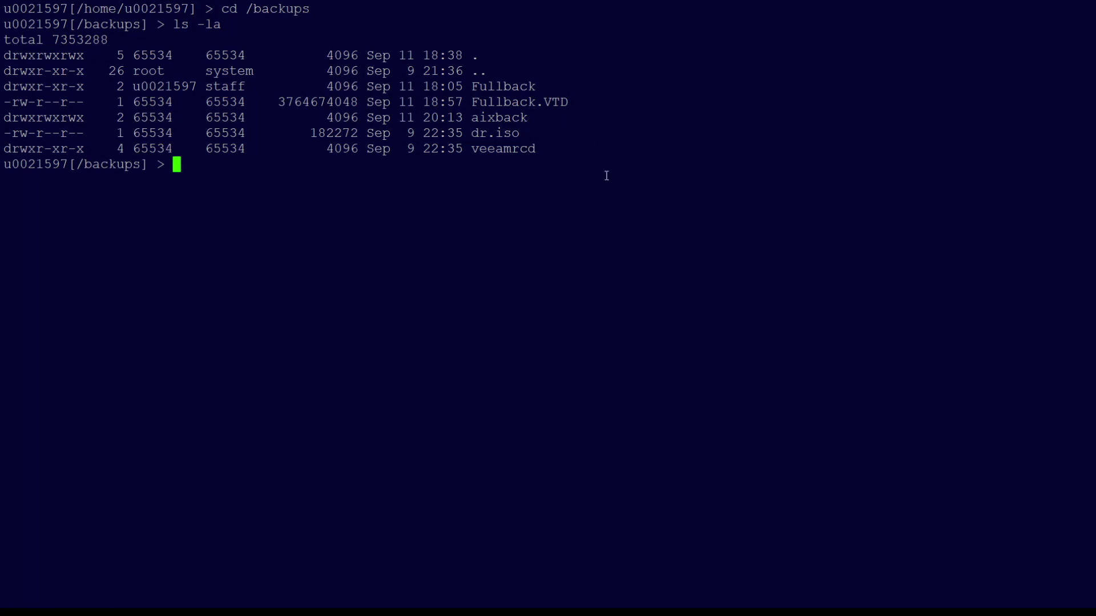
List aixback with ls and ls -la, highlighting the machine.tar.gz archive and its .0–.2 increments.
type("cd aixback")
key("Return")
type("ls")
key("Return")
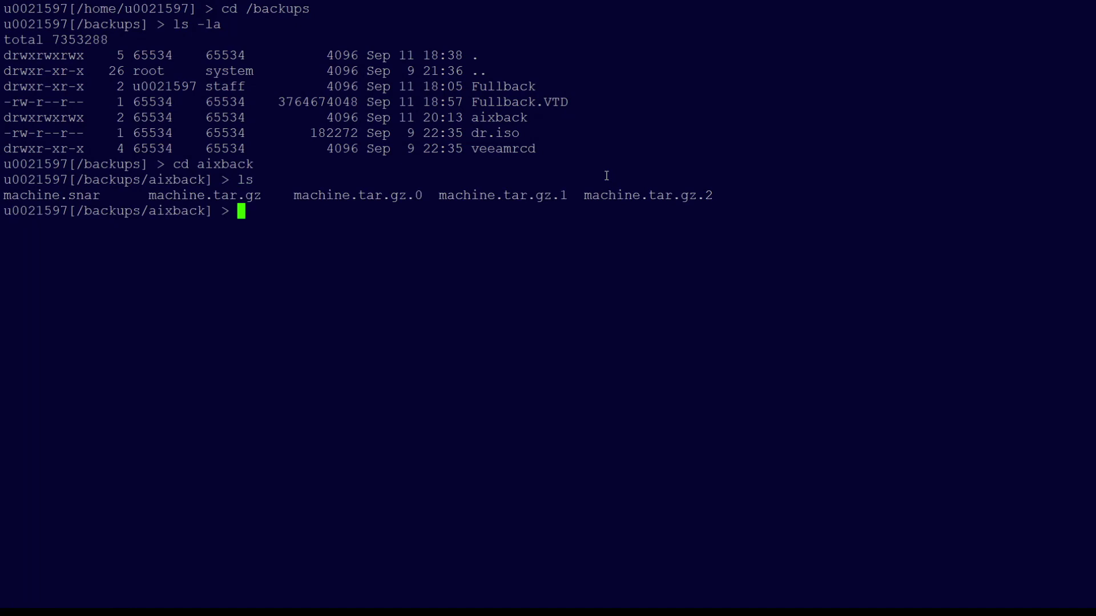
type("ls -la")
key("Return")
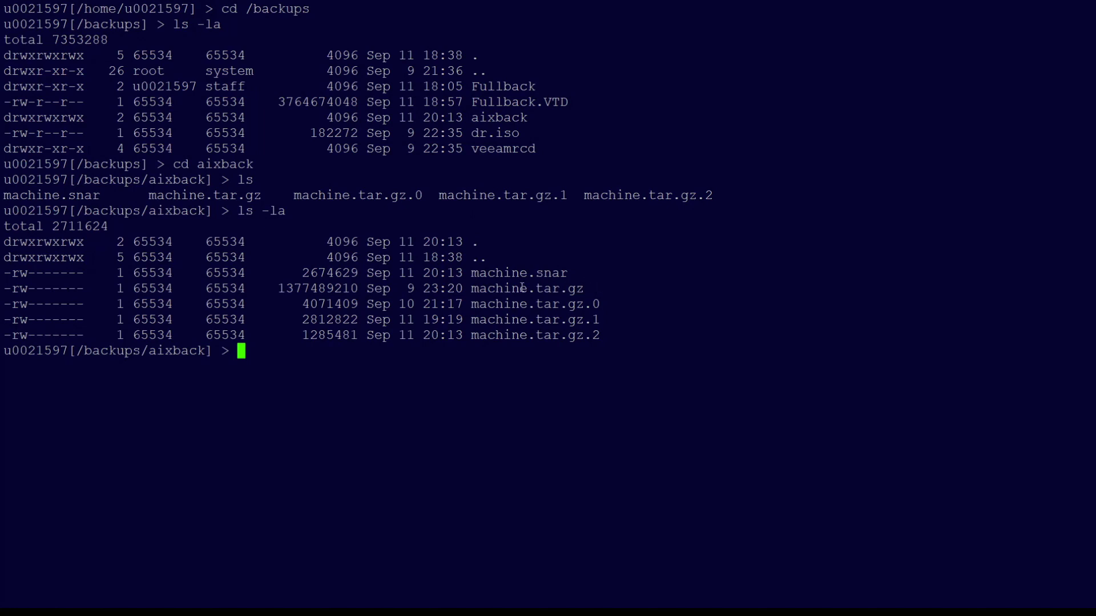
double_click(593, 288)
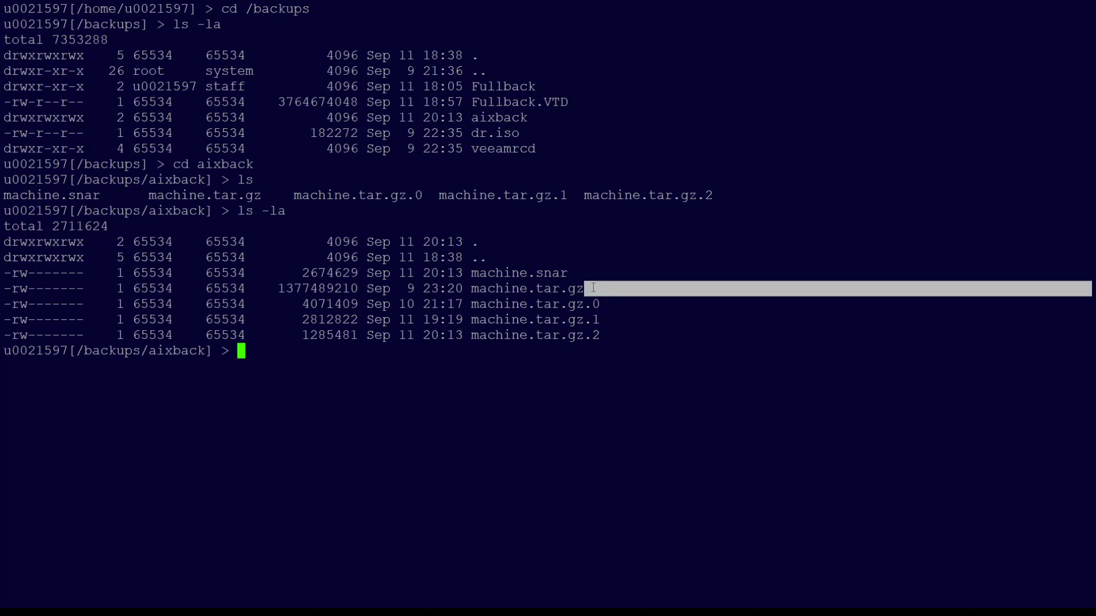
left_click(597, 288)
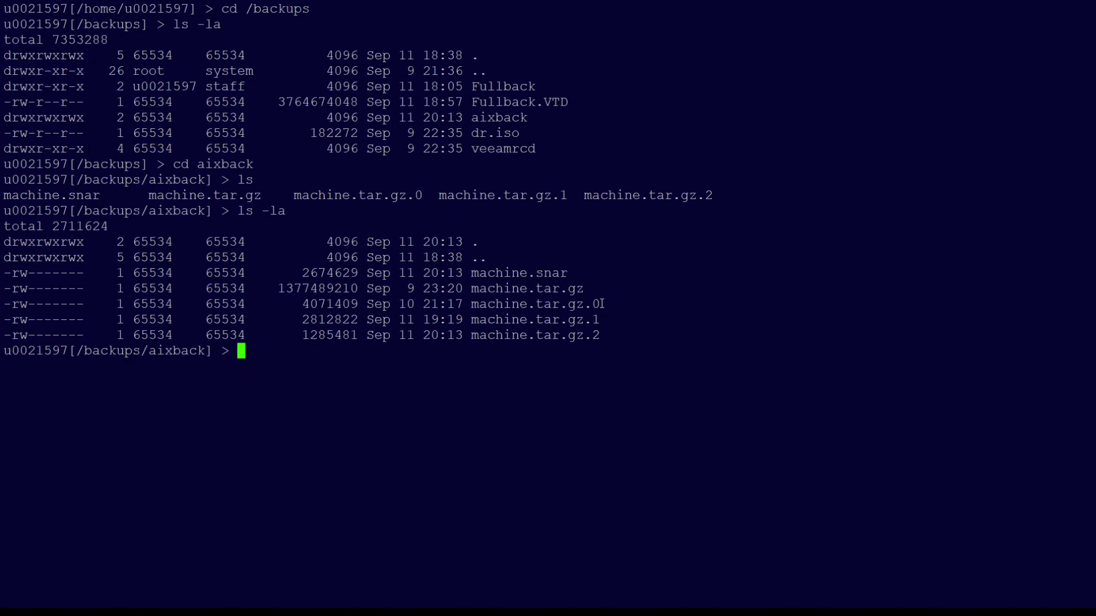
Run cd /VEEAMCFG and ls -la to show the 28891-byte disrec.xml file.
type("cd /VEEAMCFG")
key("Return")
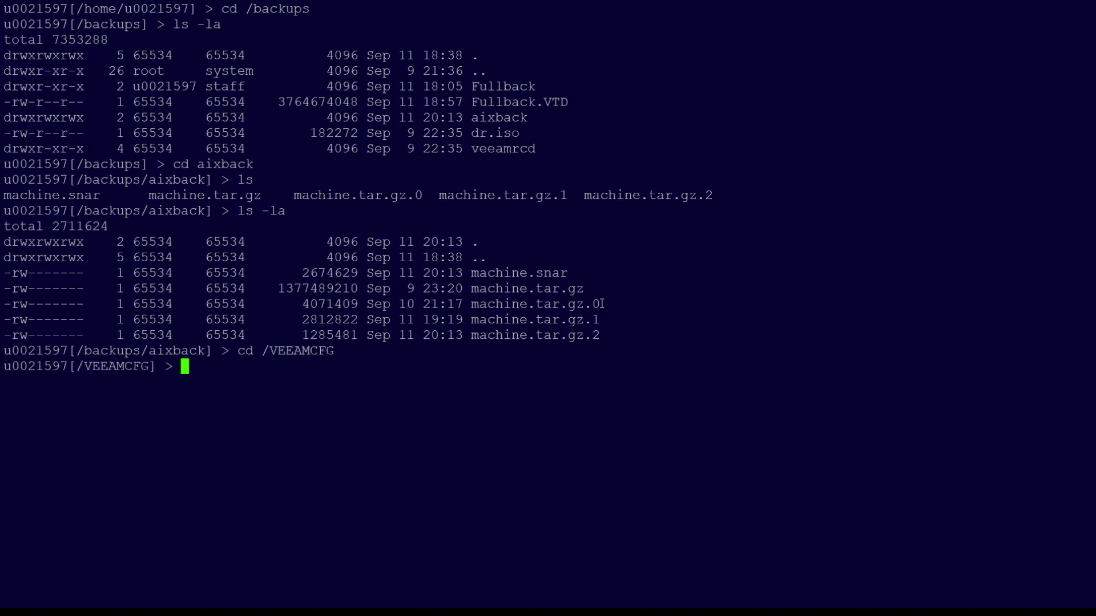
type("ls -la")
key("Return")
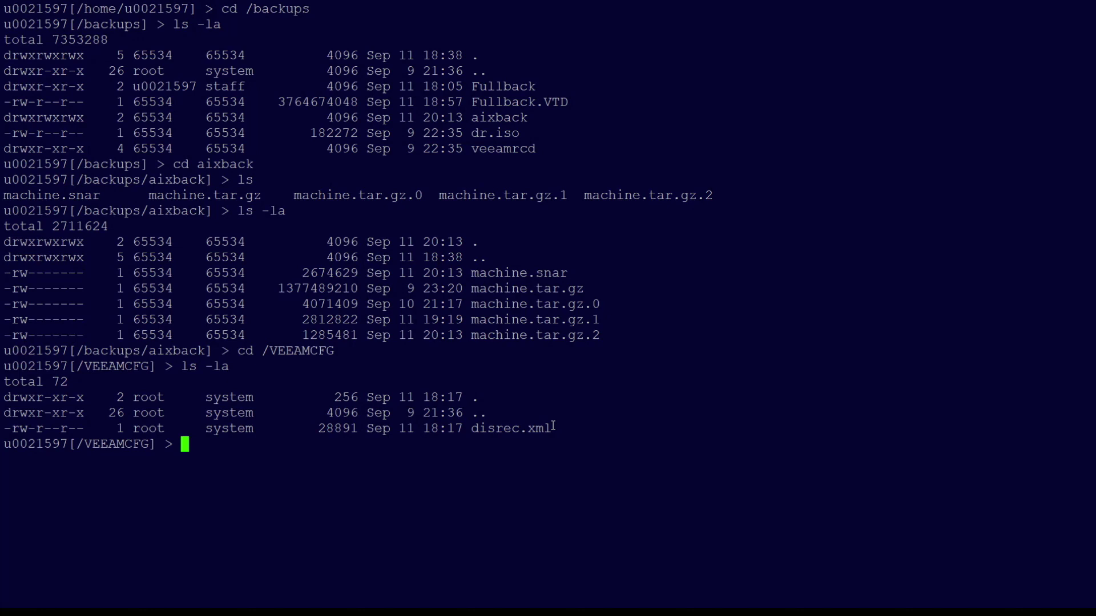
Go from the home directory into the reports folder and list the monthly report files.
type("cd")
key("Return")
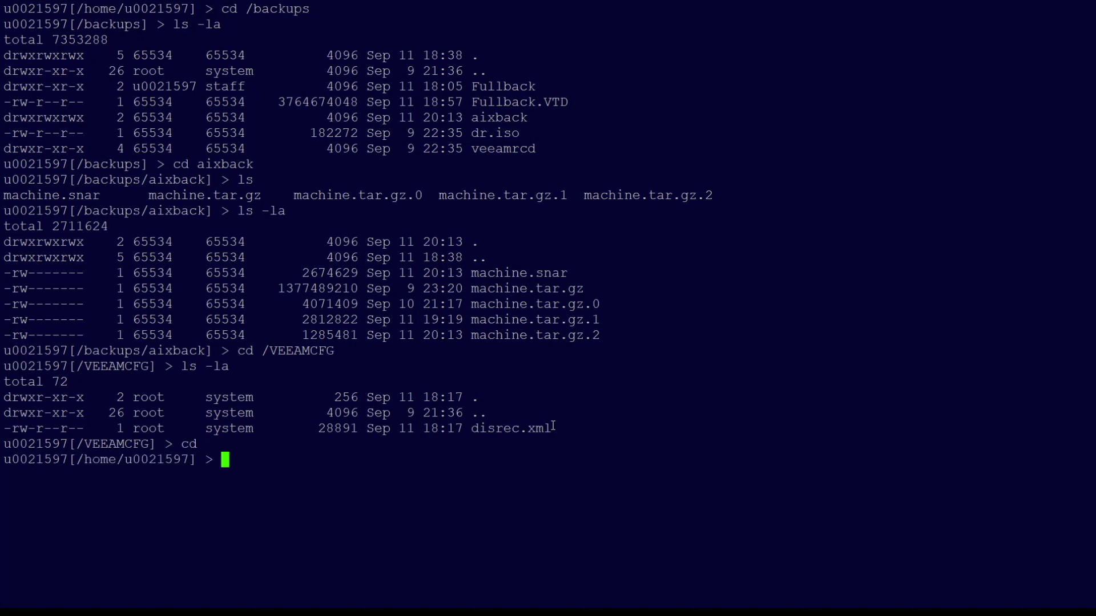
type("cd reports")
key("Return")
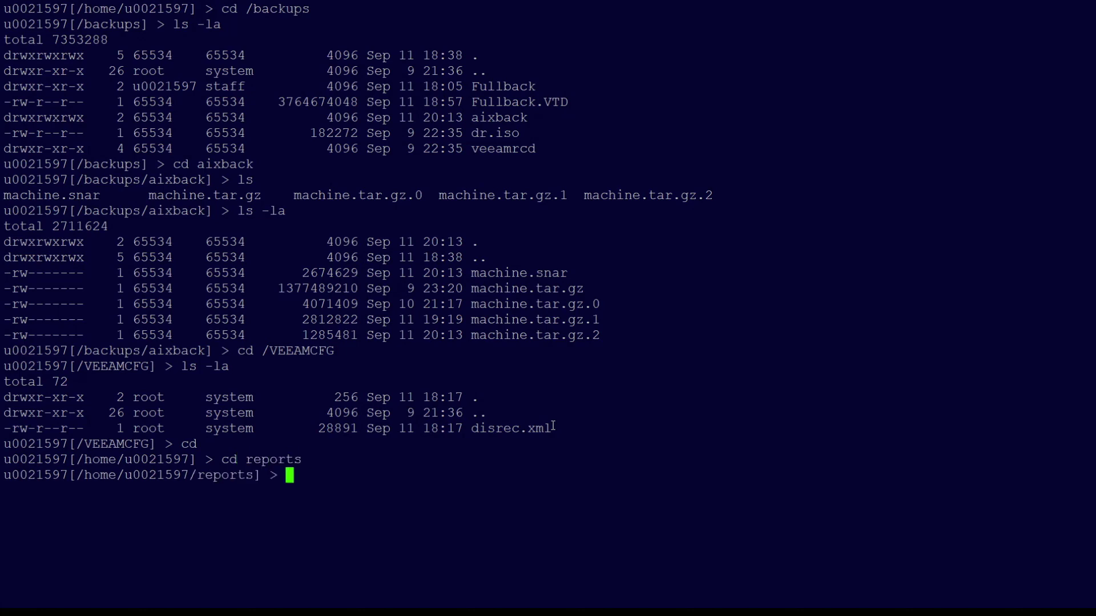
type("ls")
key("Return")
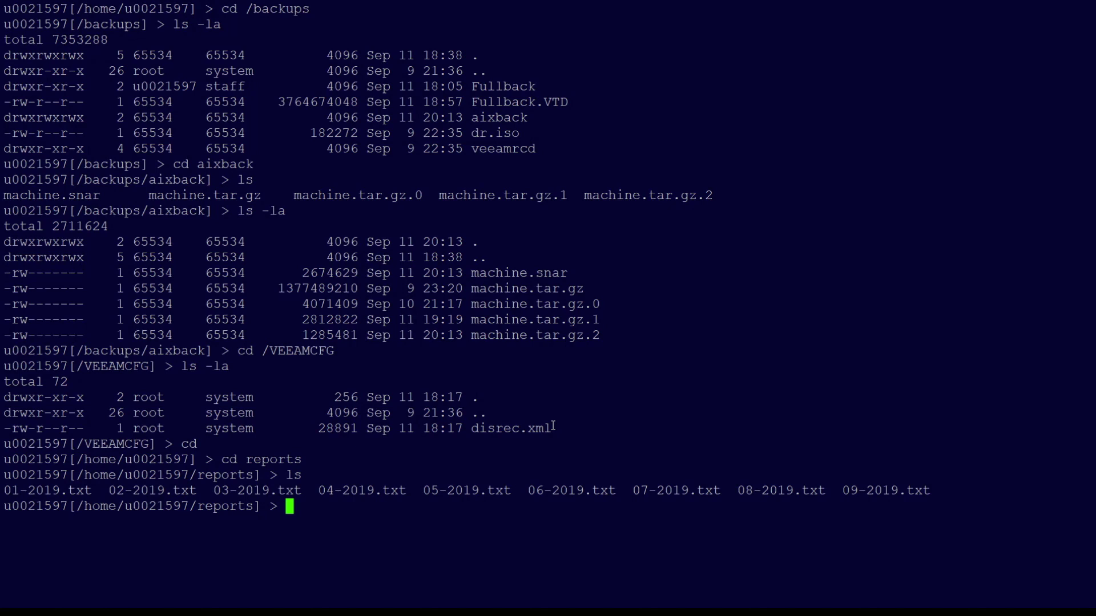
Delete 04-2019.txt and 05-2019.txt with rm 04* and rm 05*, then verify with ls.
type("rm 04*")
key("Return")
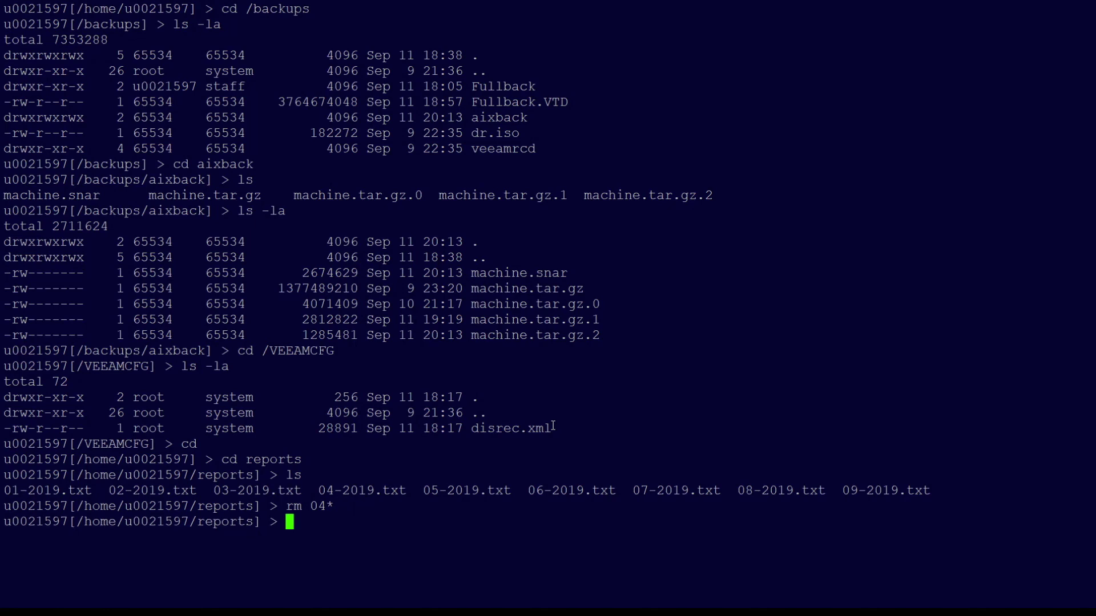
type("rm 05*")
key("Return")
type("ls")
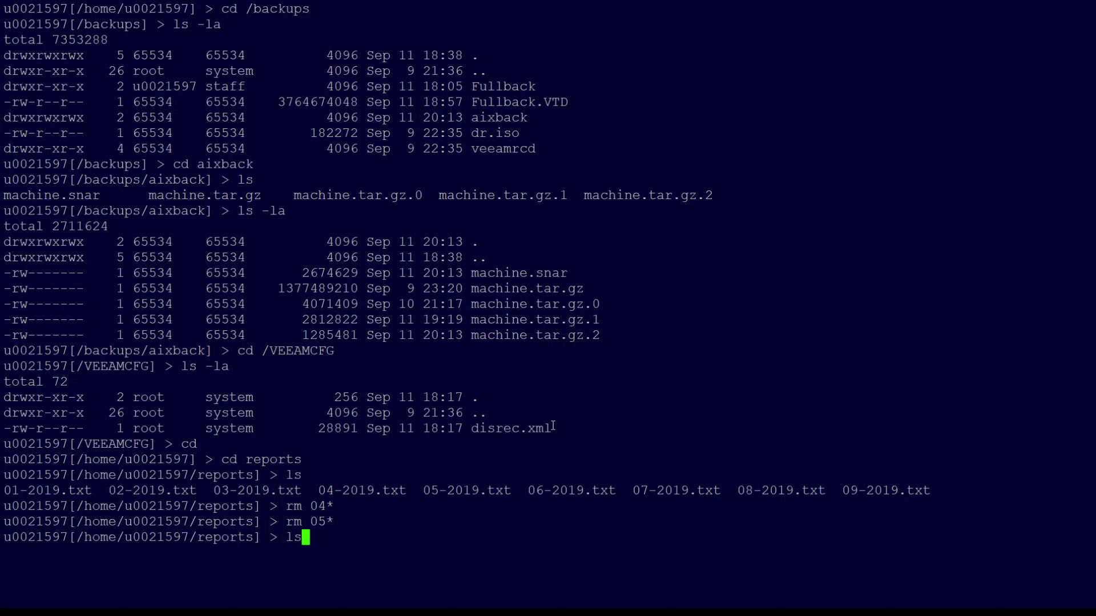
key("Return")
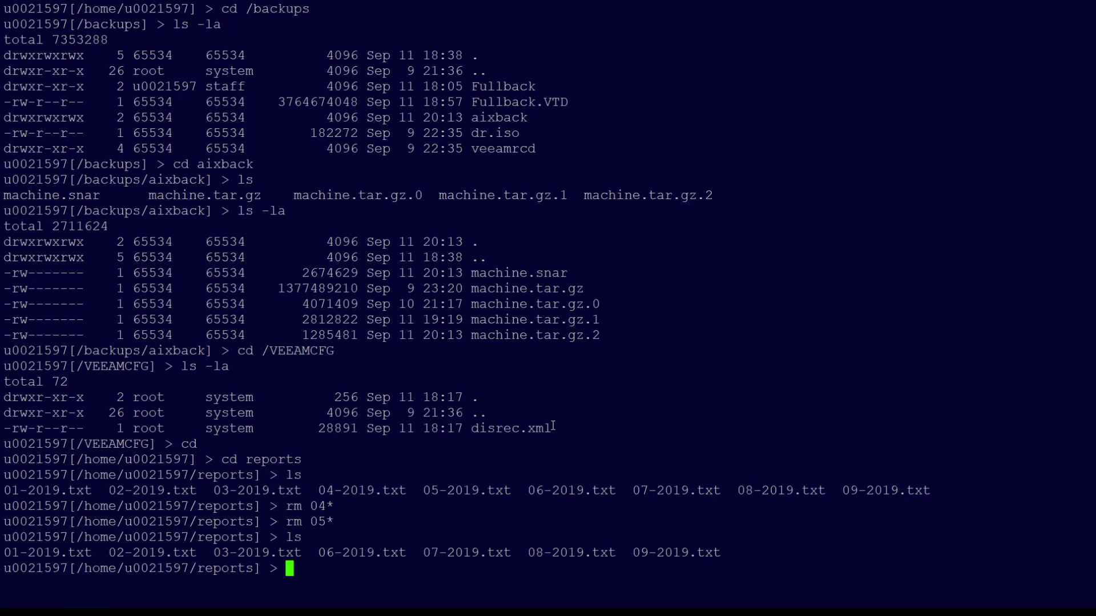
Relaunch the Veeam gubax backup console from the AIX shell prompt.
type("gubax")
key("Return")
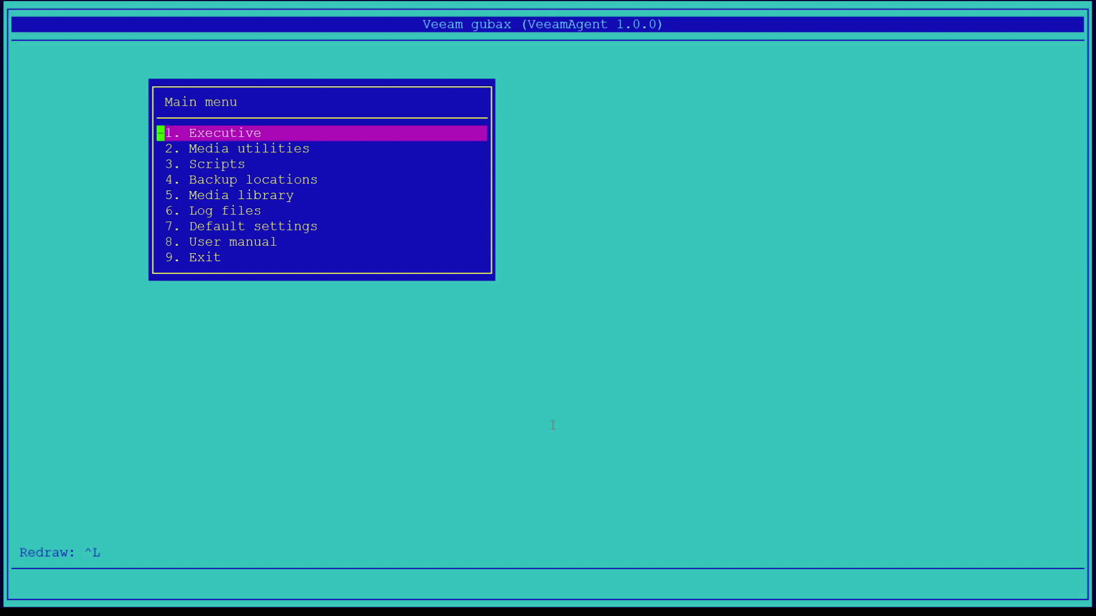
In Backup locations, set Fullback as the default backup location and exit to the main menu.
key("Down")
key("Down")
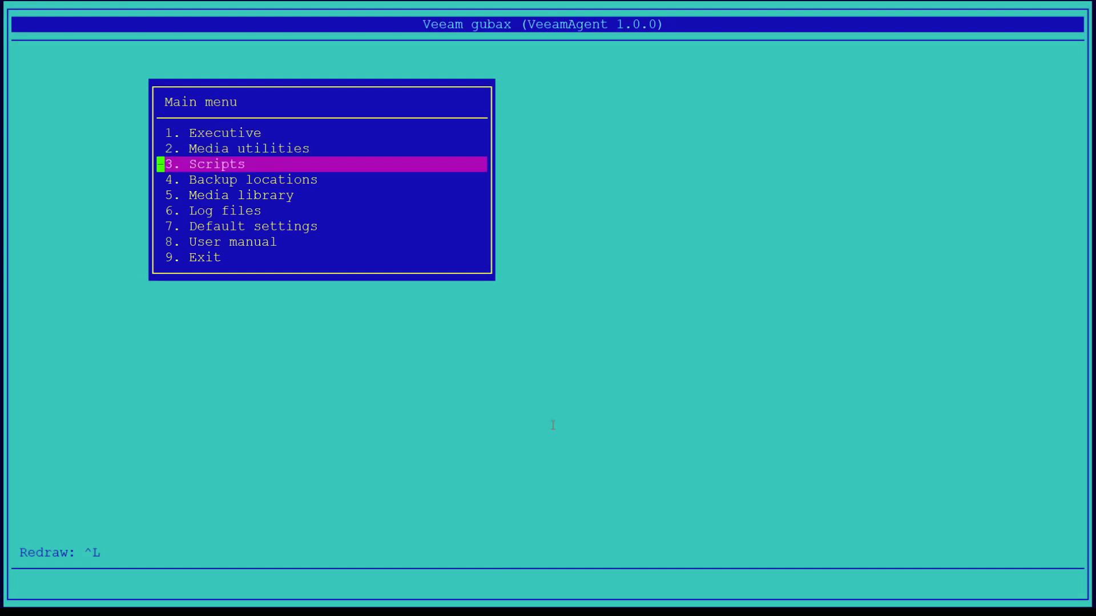
key("Down")
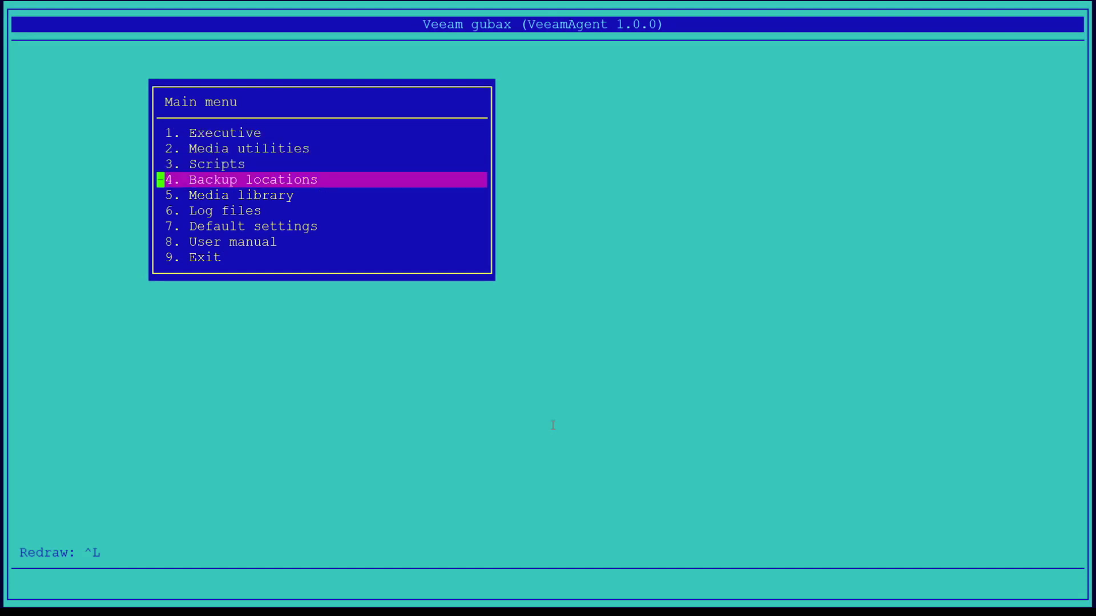
key("Return")
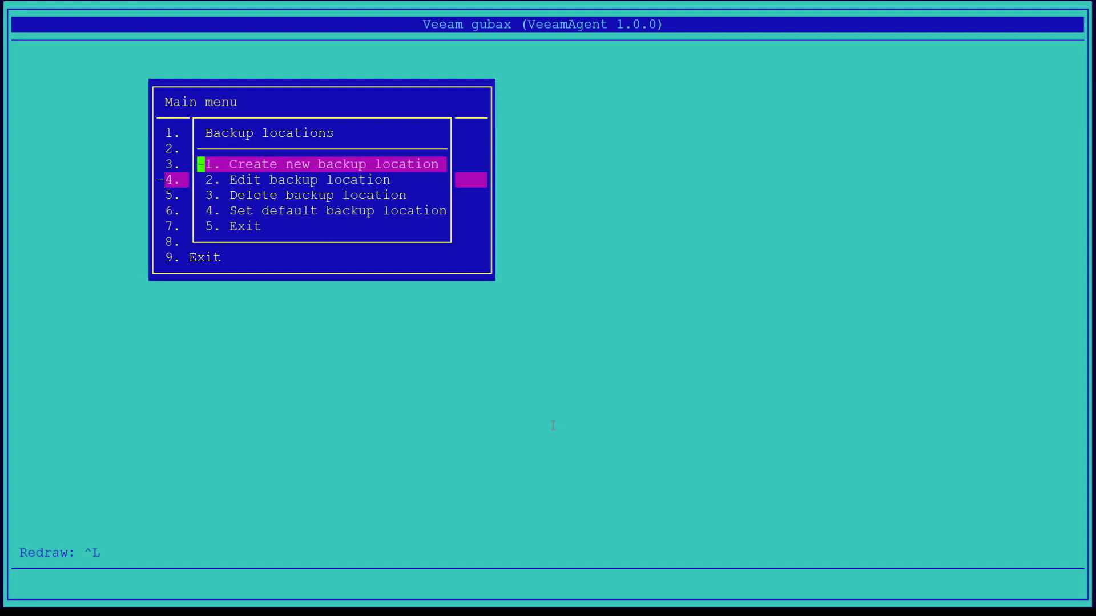
key("Down")
key("Down")
key("Down")
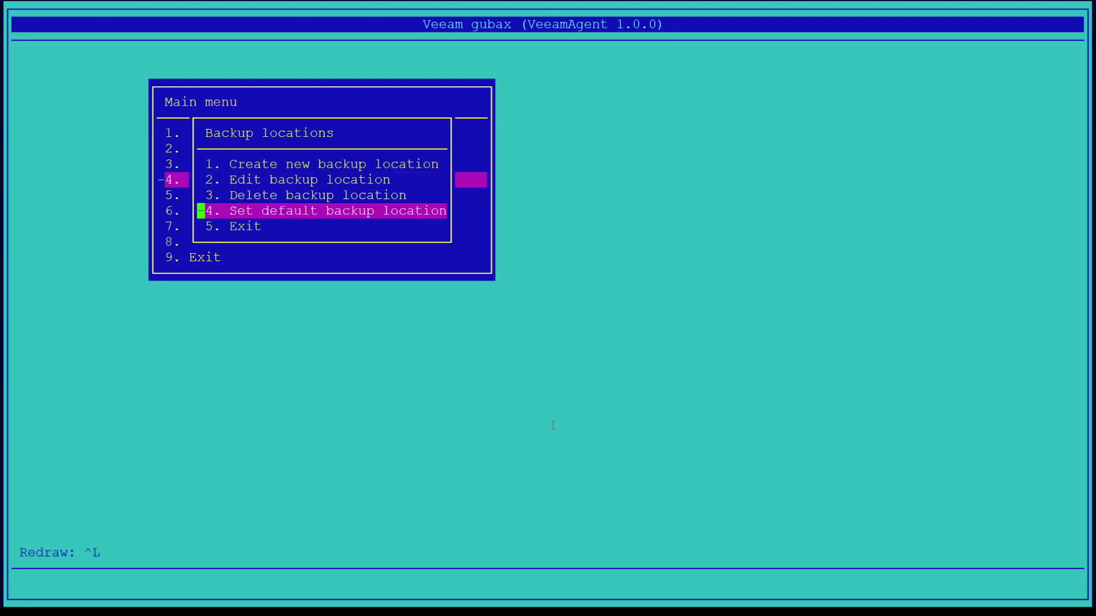
key("Return")
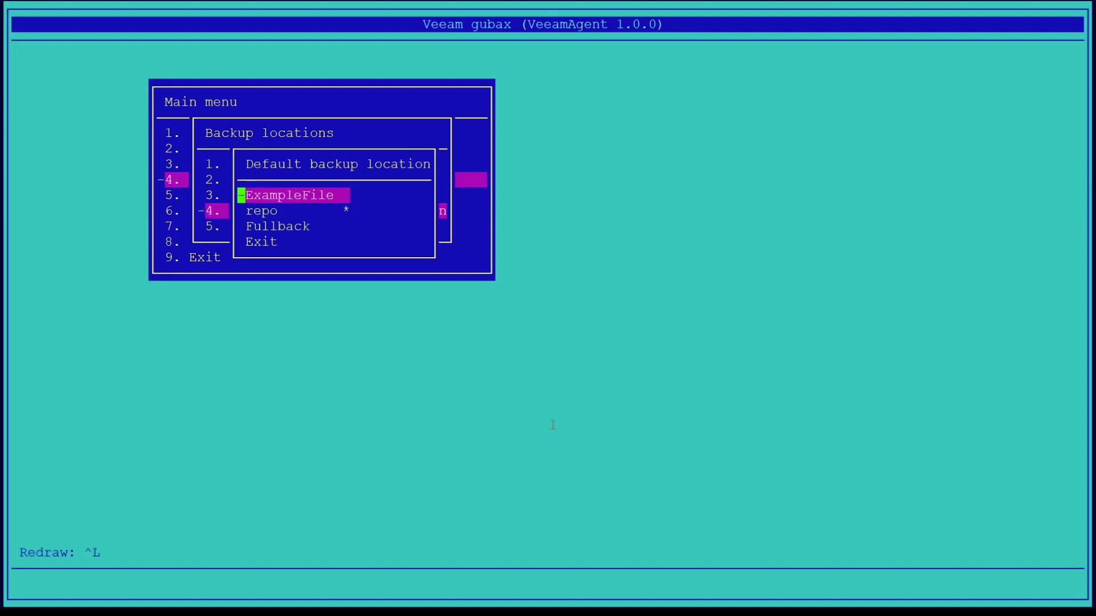
key("Down")
key("Down")
key("Return")
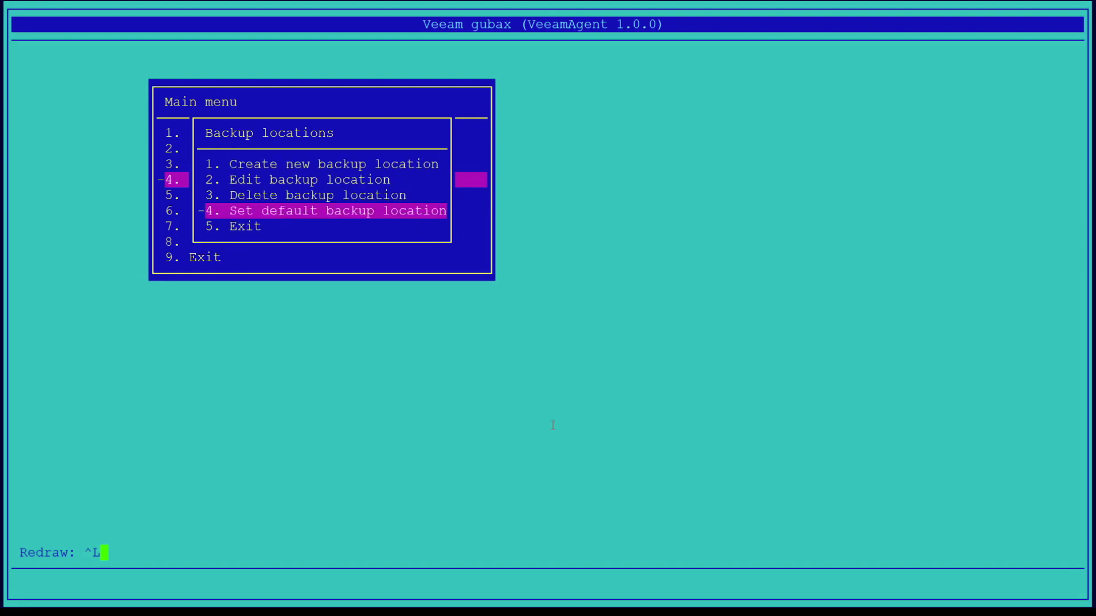
key("Down")
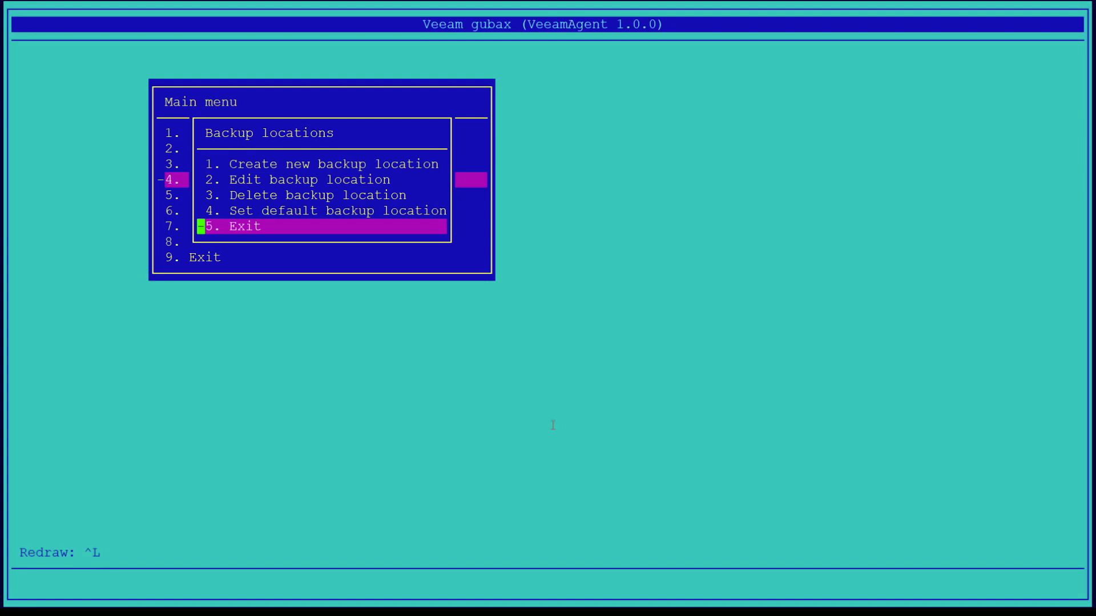
key("Return")
key("Up")
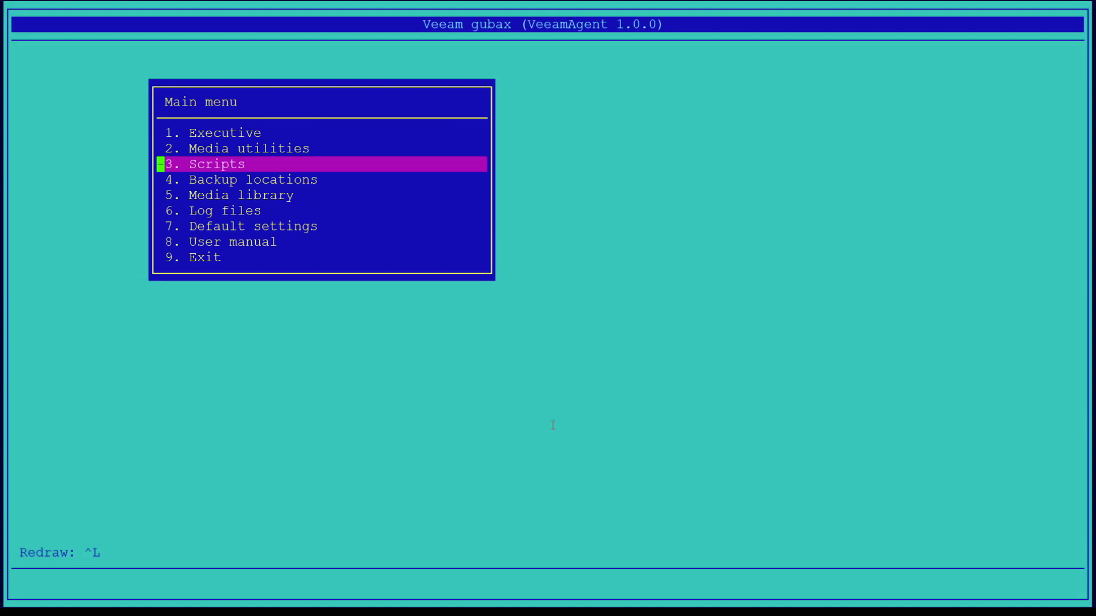
Open veeam.scp in vi, review the SNumber=1 Full backup dataset line, and quit with :q!
key("Return")
key("Down")
key("Return")
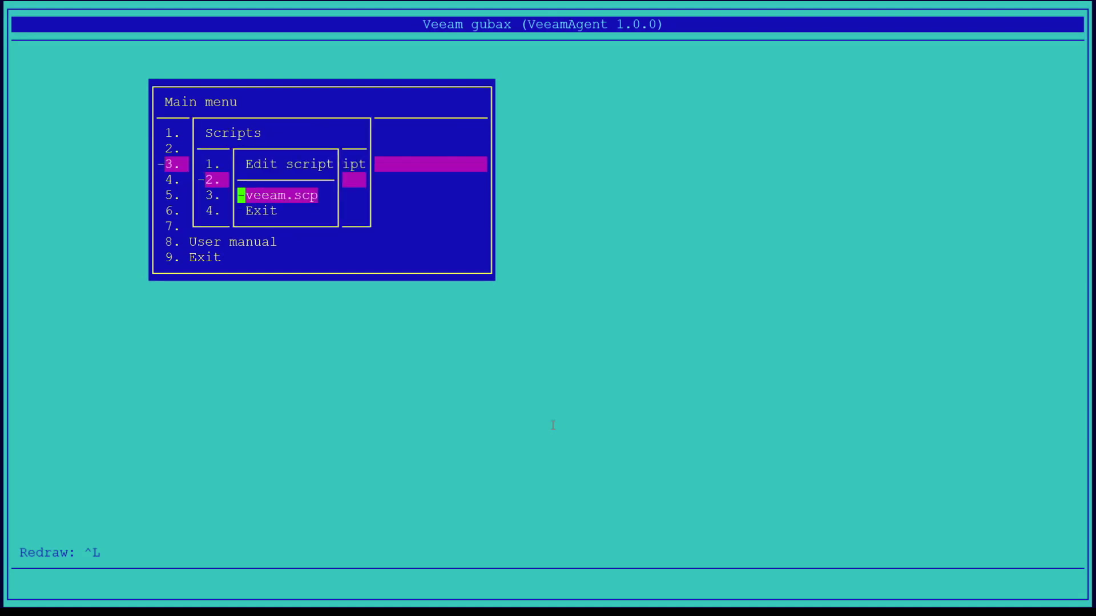
key("Return")
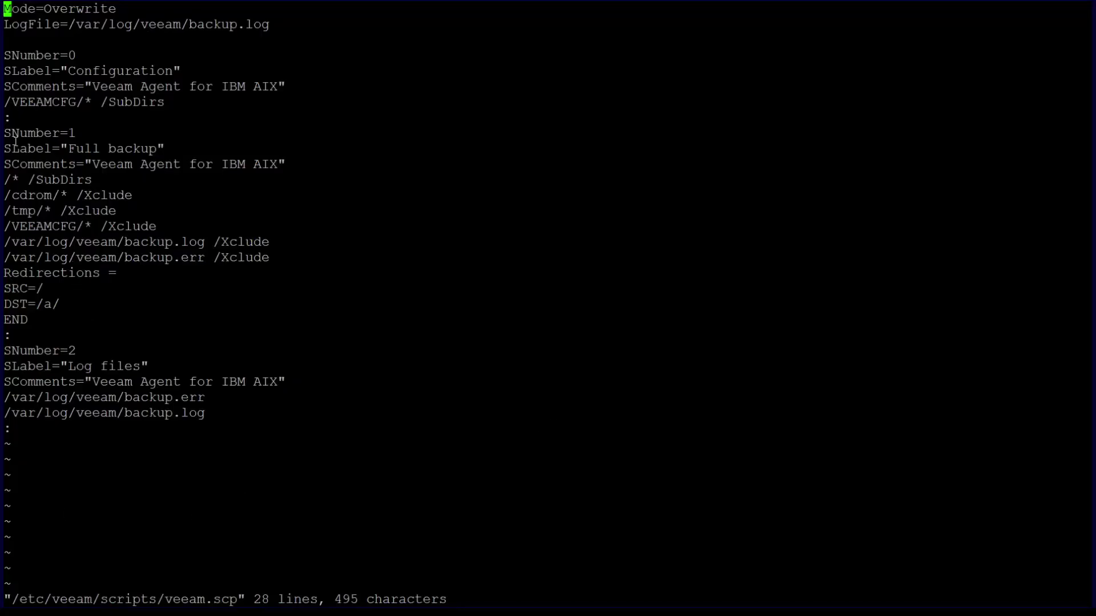
left_click_drag(3, 132, 82, 133)
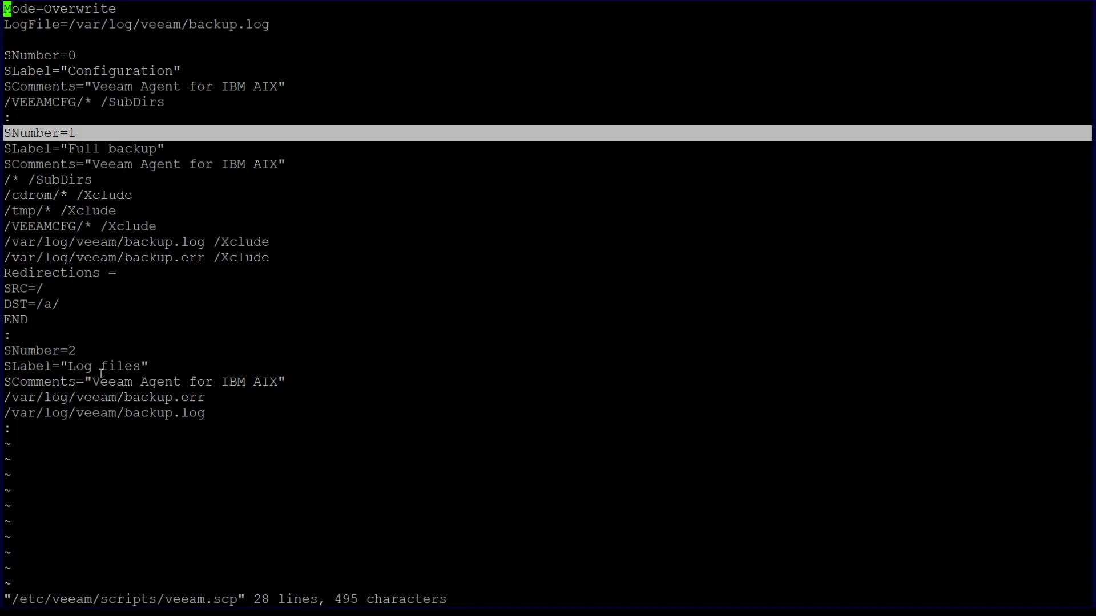
type(":q")
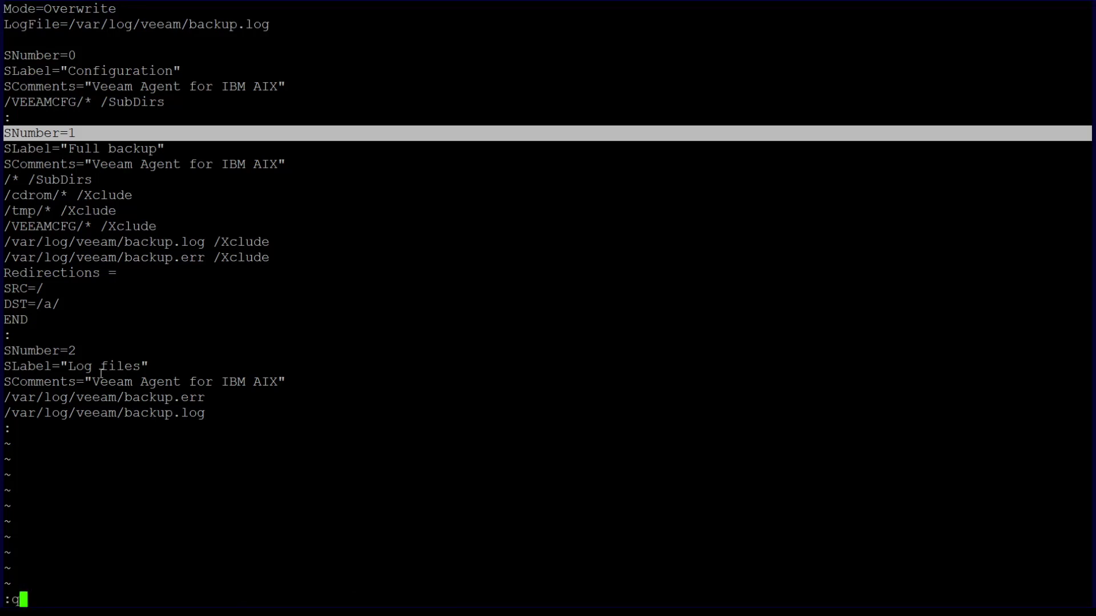
type("!")
key("Return")
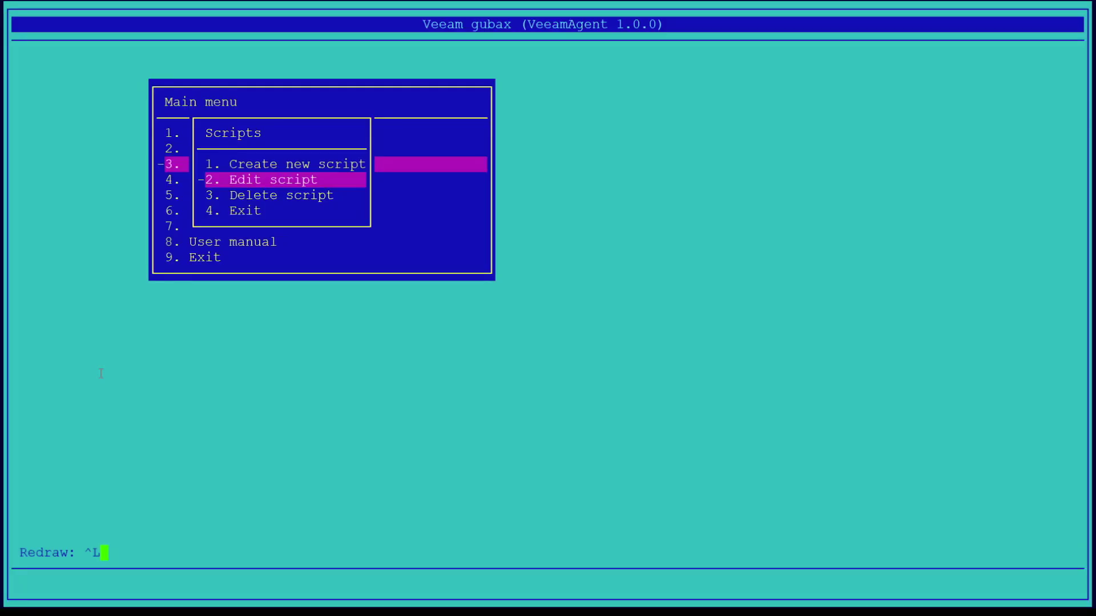
Start a Restore selection from dataset 0 with key type none, loading Fullback's root folders.
key("Down")
key("Down")
key("Return")
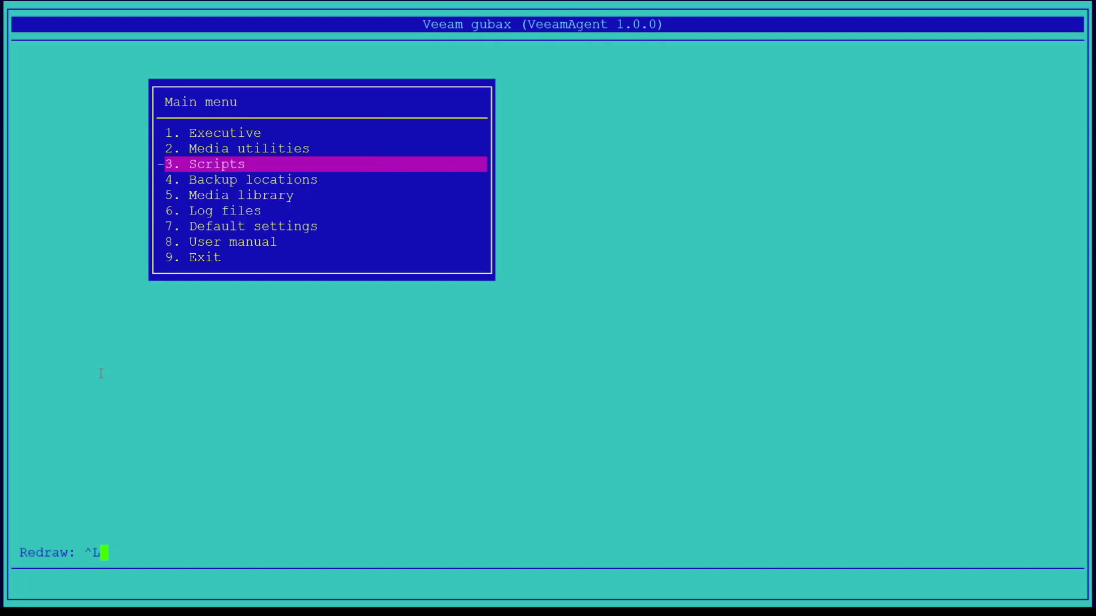
key("Up")
key("Up")
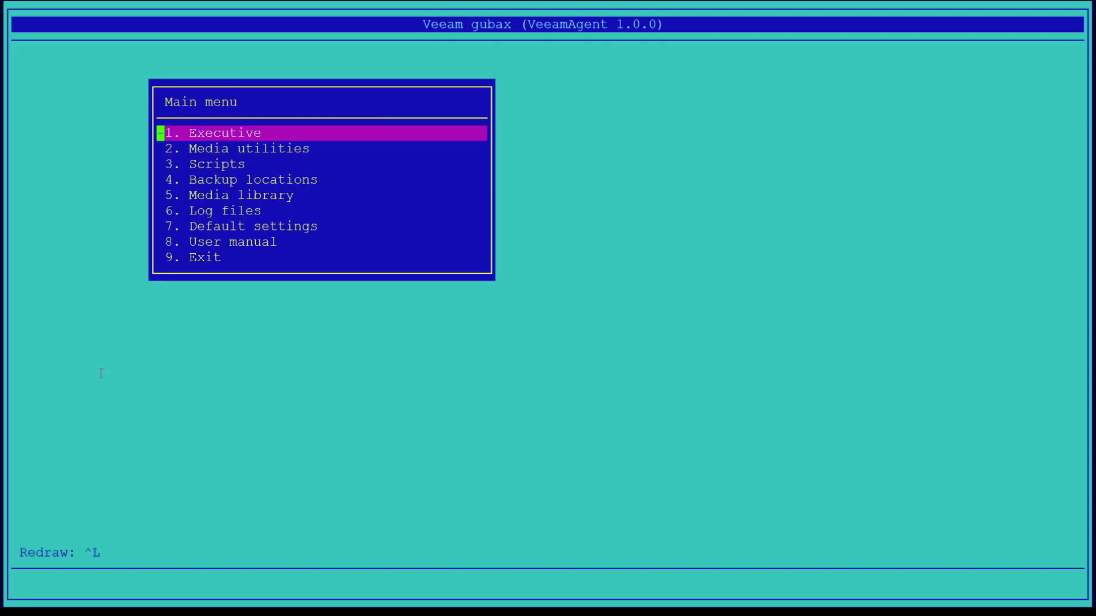
key("Return")
key("Down")
key("Down")
key("Down")
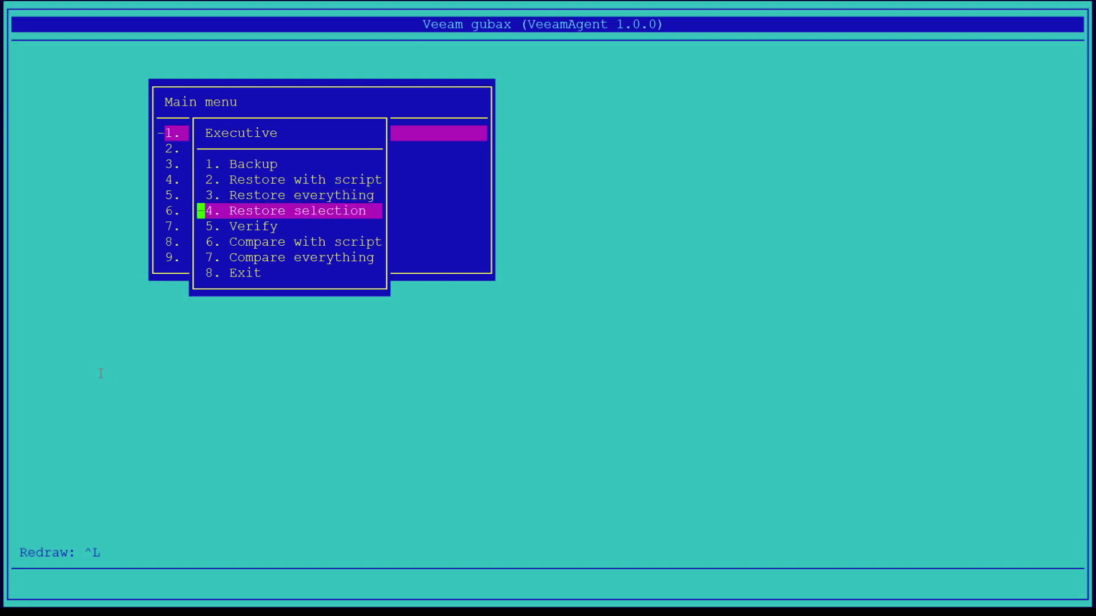
key("Return")
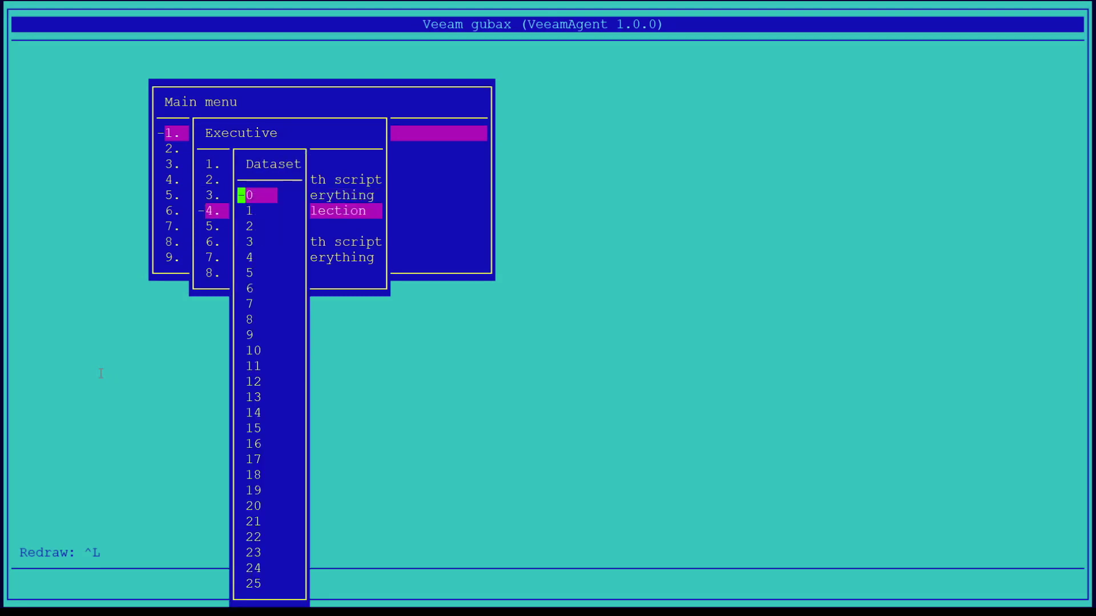
key("Return")
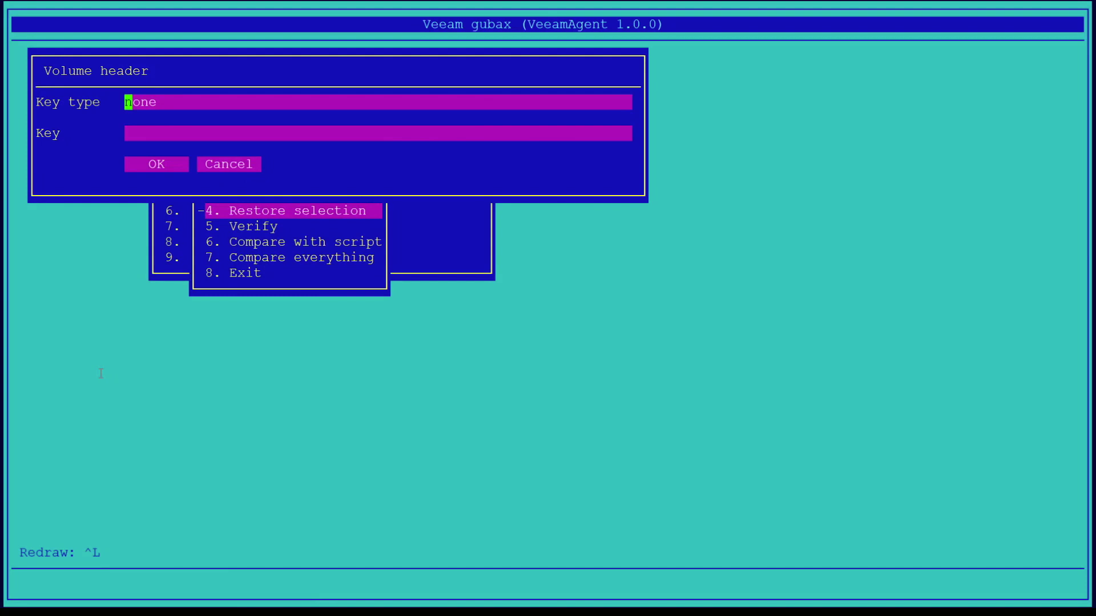
key("Tab")
key("Tab")
key("Return")
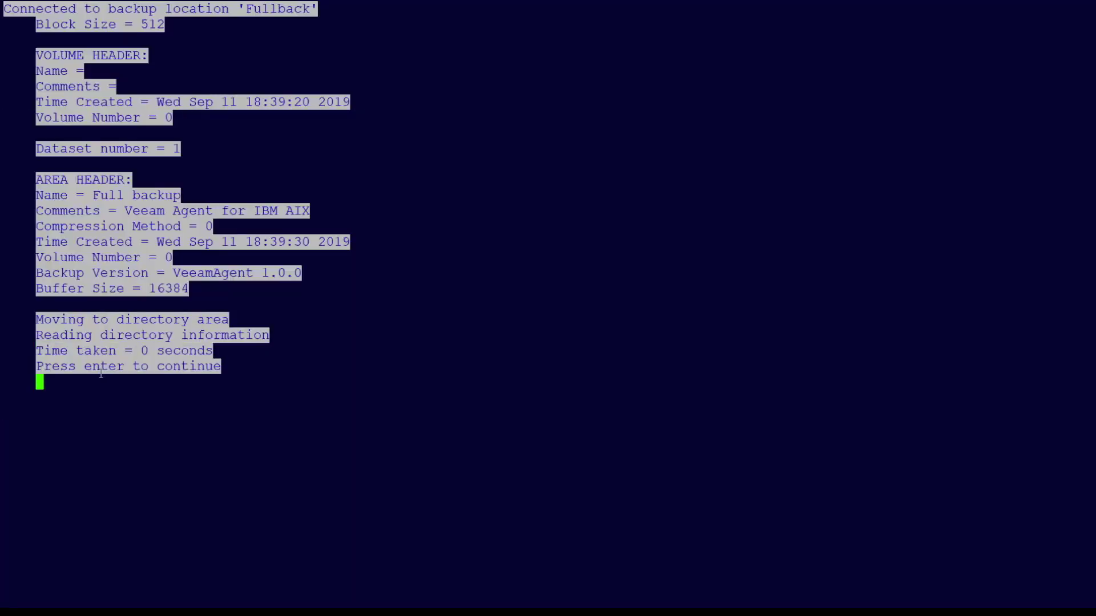
key("Return")
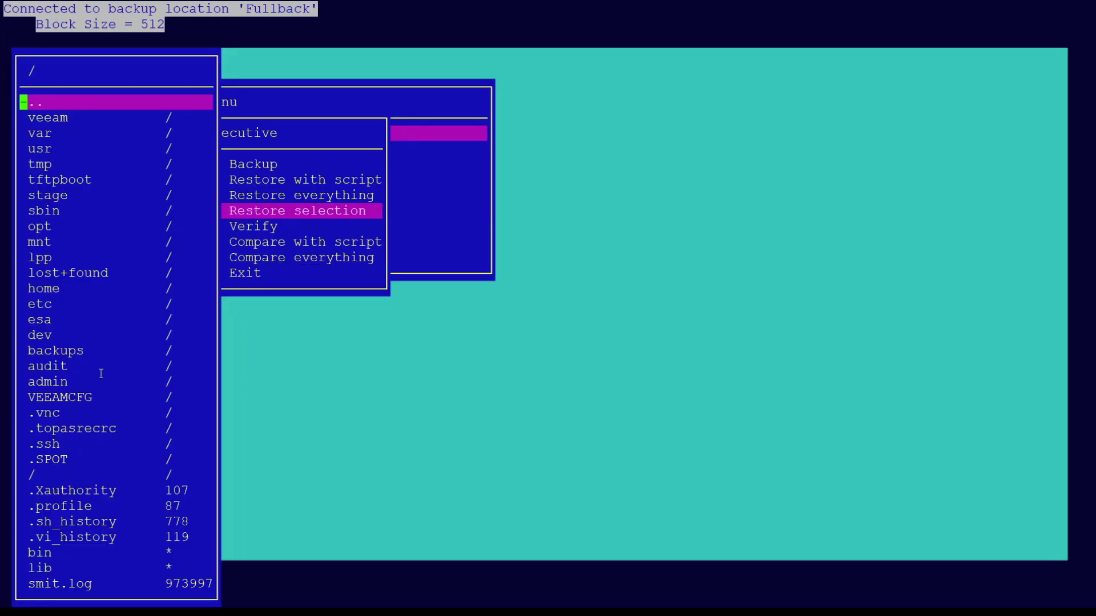
Browse the backup into the user's home reports folder.
key("Down")
key("Down")
key("Down")
key("Down")
key("Down")
key("Down")
key("Down")
key("Down")
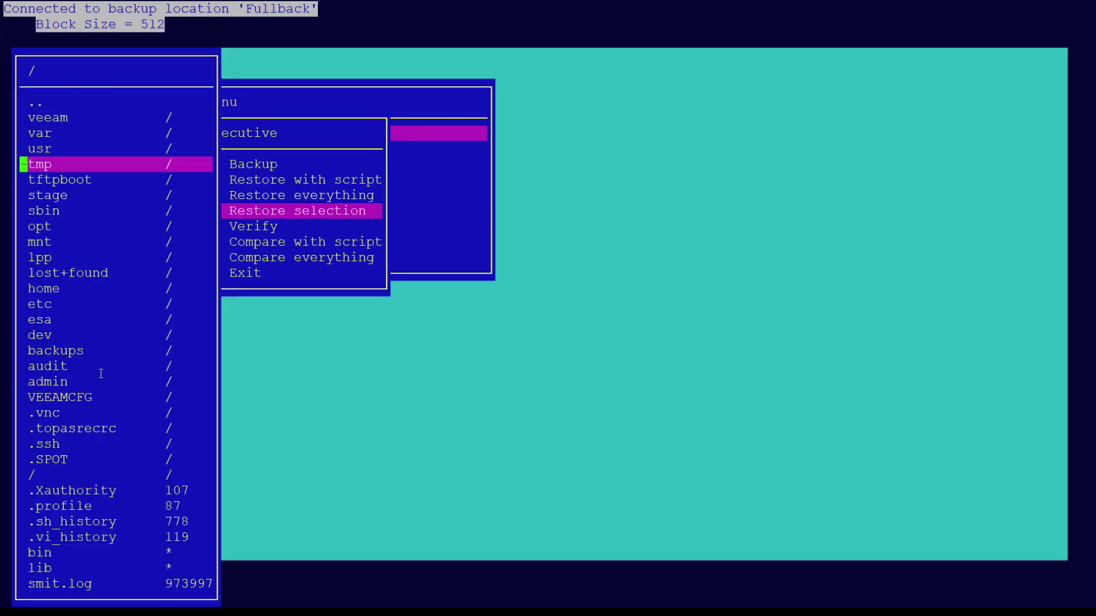
key("Down")
key("Down")
key("Down")
key("Down")
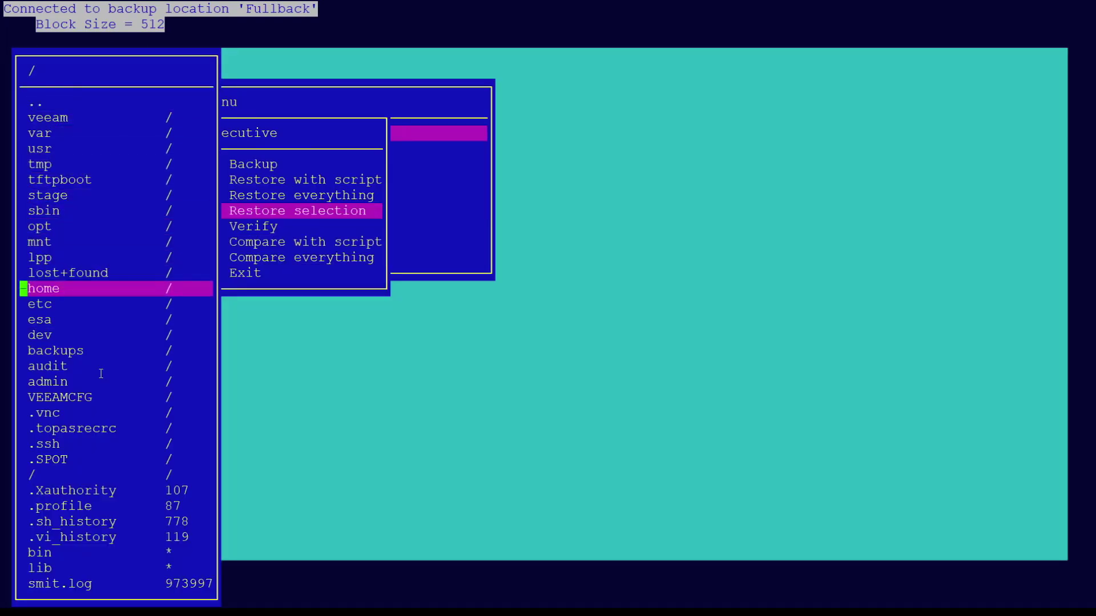
key("Return")
key("Down")
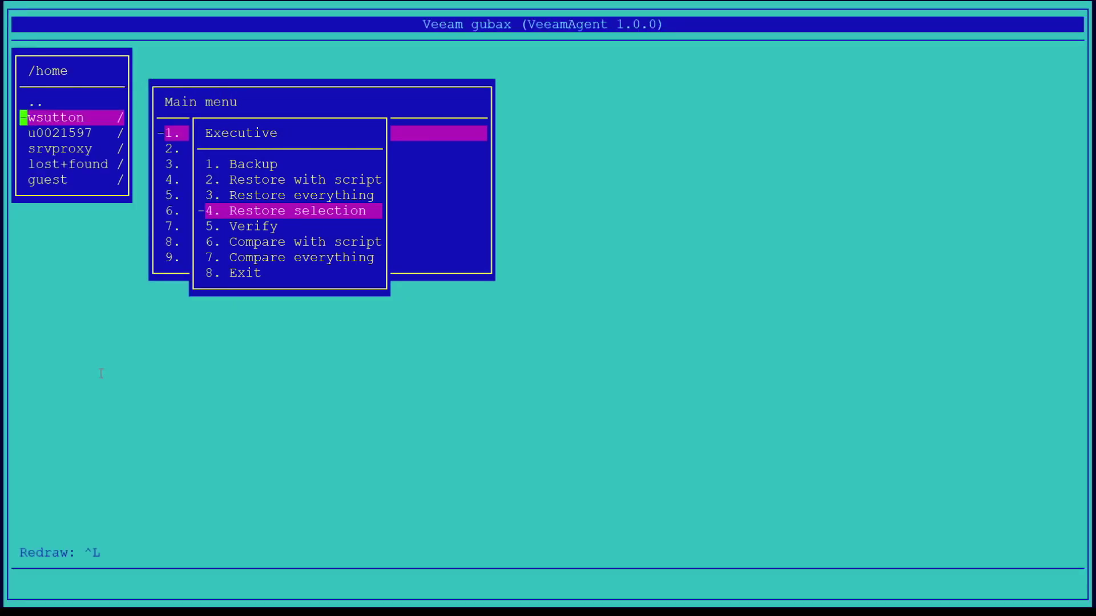
key("Down")
key("Return")
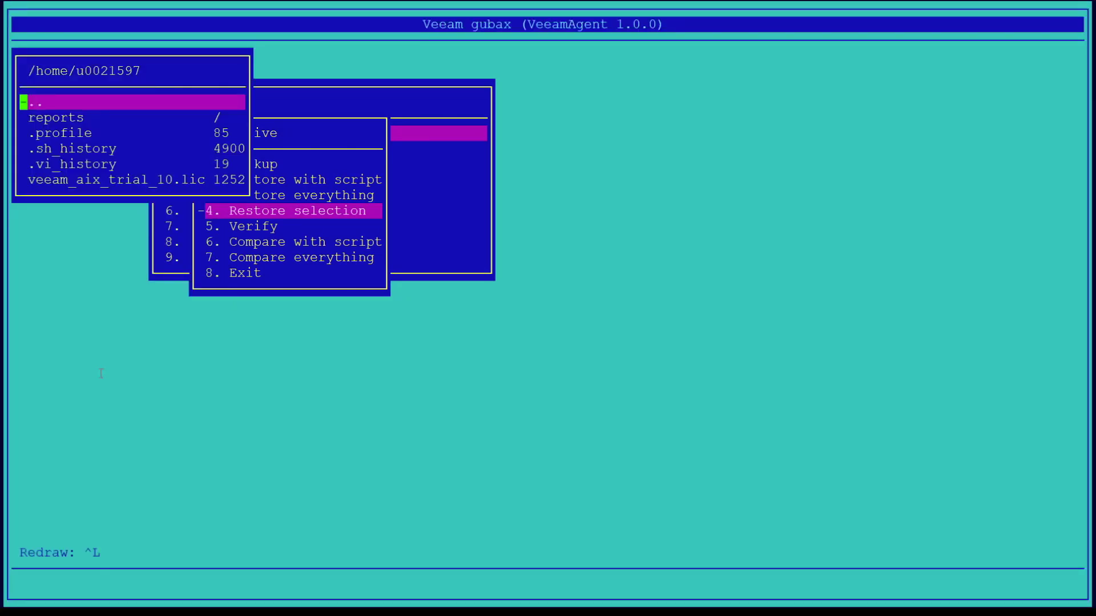
key("Down")
key("Return")
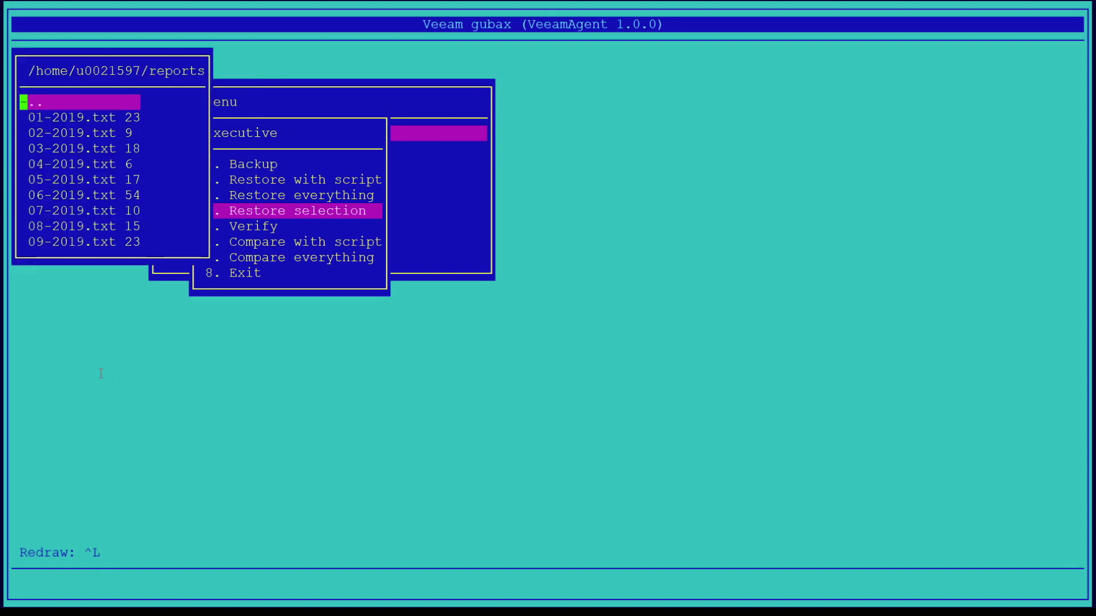
Mark 04-2019.txt and 05-2019.txt for restore.
key("Down")
key("Down")
key("Down")
key("Down")
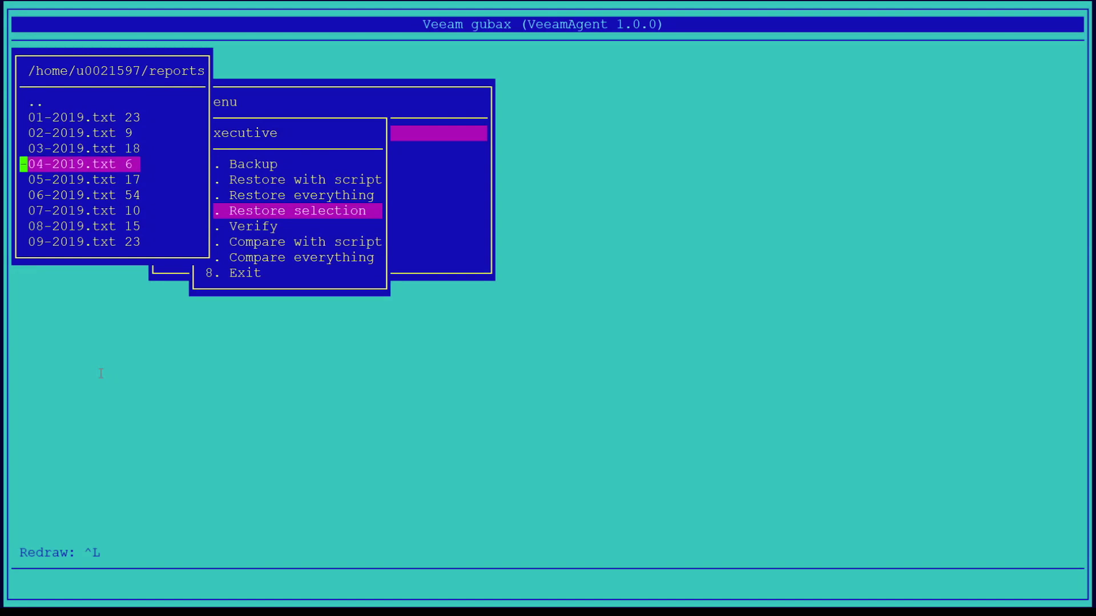
key("space")
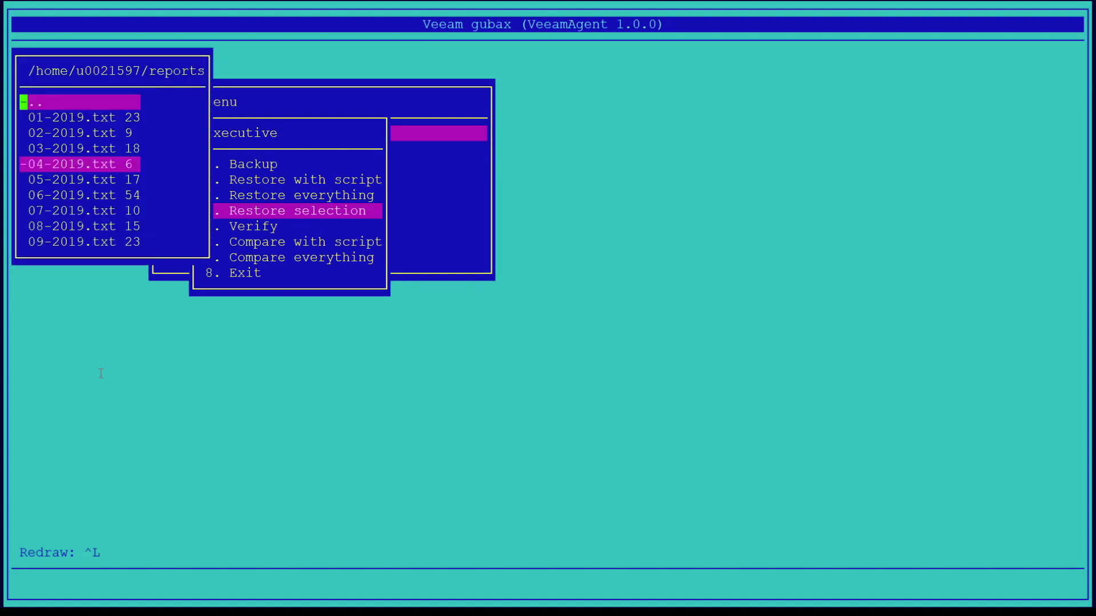
key("Down")
key("Down")
key("Down")
key("Down")
key("Down")
key("Down")
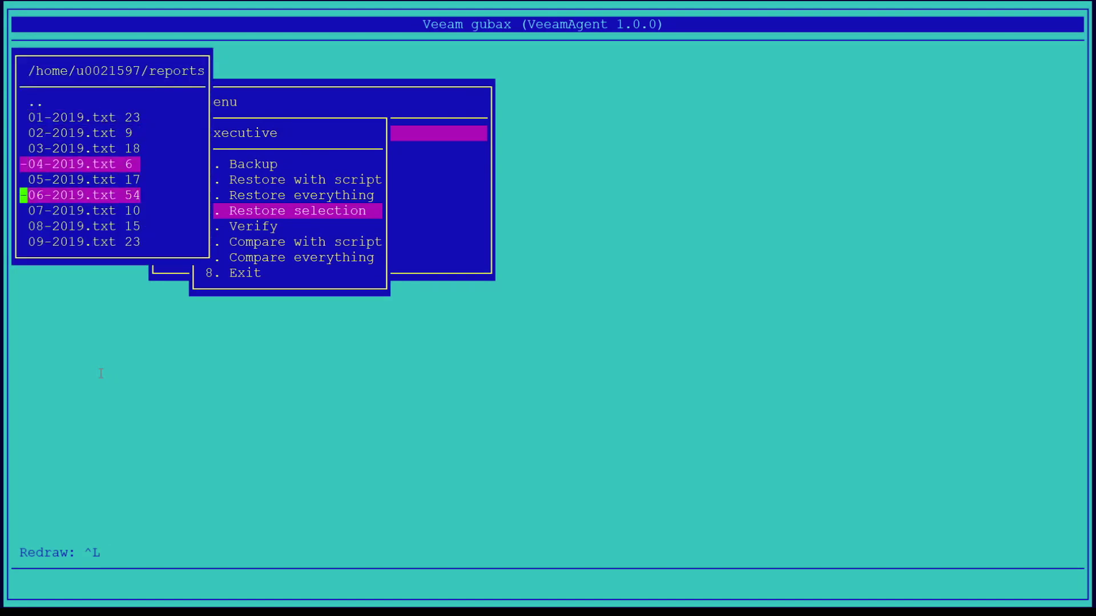
key("Up")
key("space")
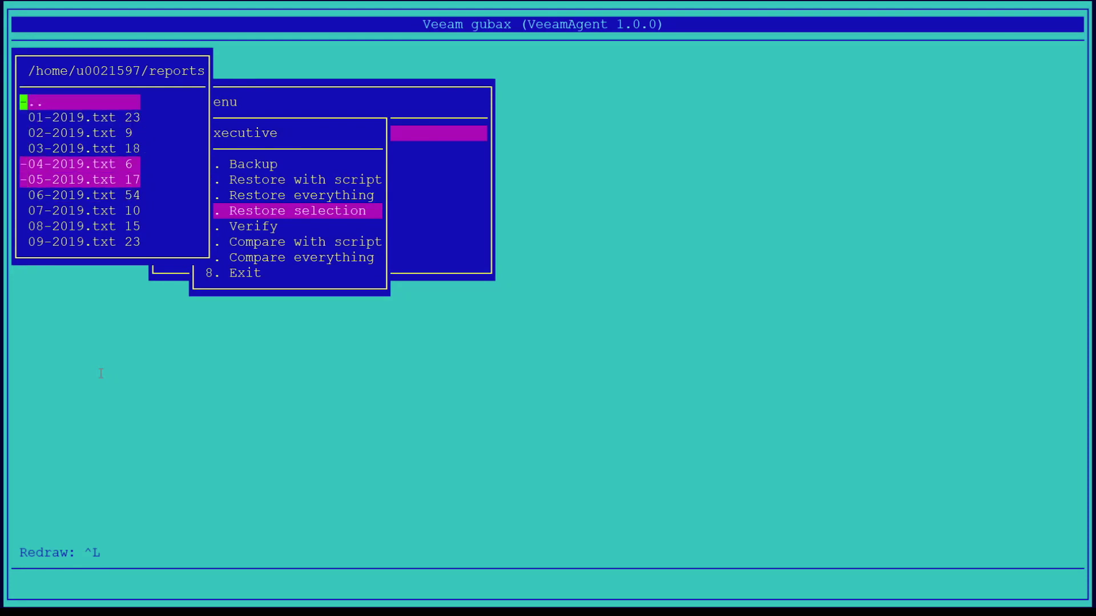
Navigate back up to the root directory to run the restore of the two reports.
key("End")
key("Up")
key("Down")
key("Home")
key("Return")
key("Return")
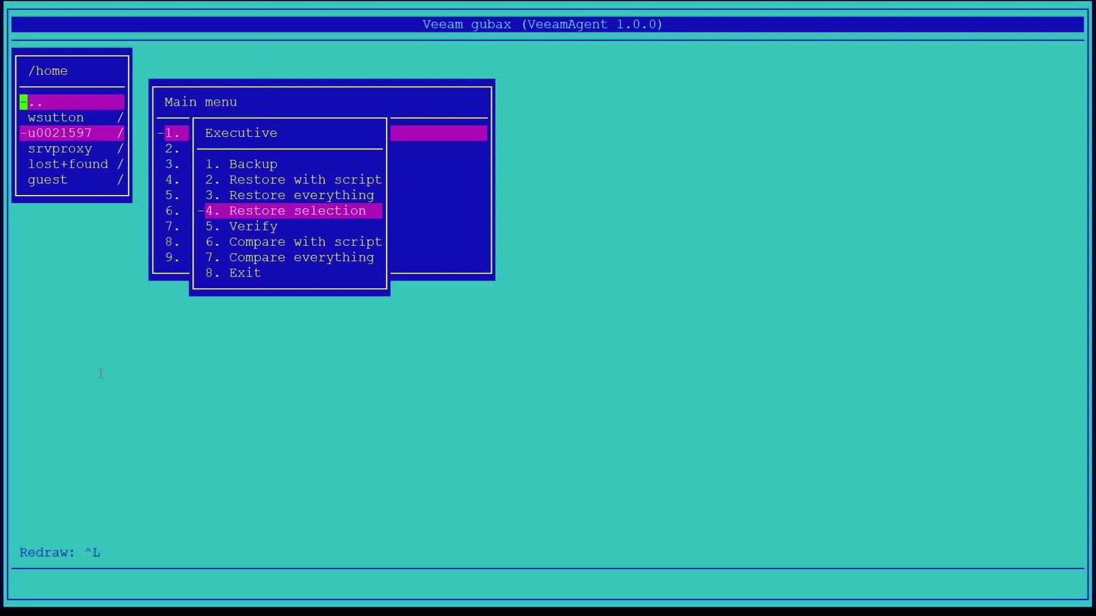
key("Return")
key("Return")
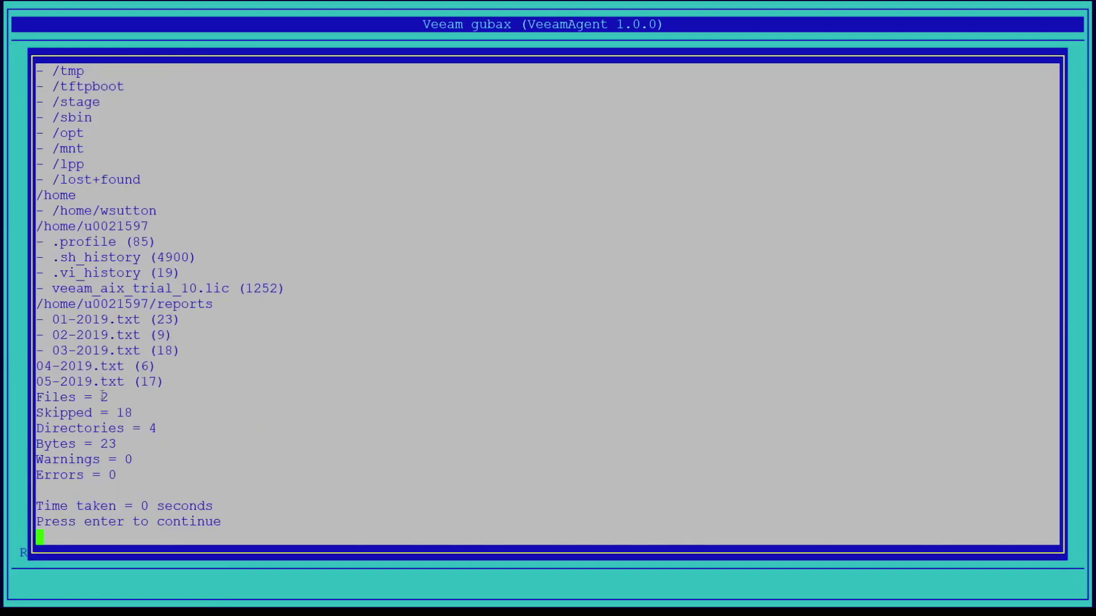
Confirm the restore reported Files = 2, dismiss the results and leave the Executive menu.
left_click_drag(101, 397, 140, 399)
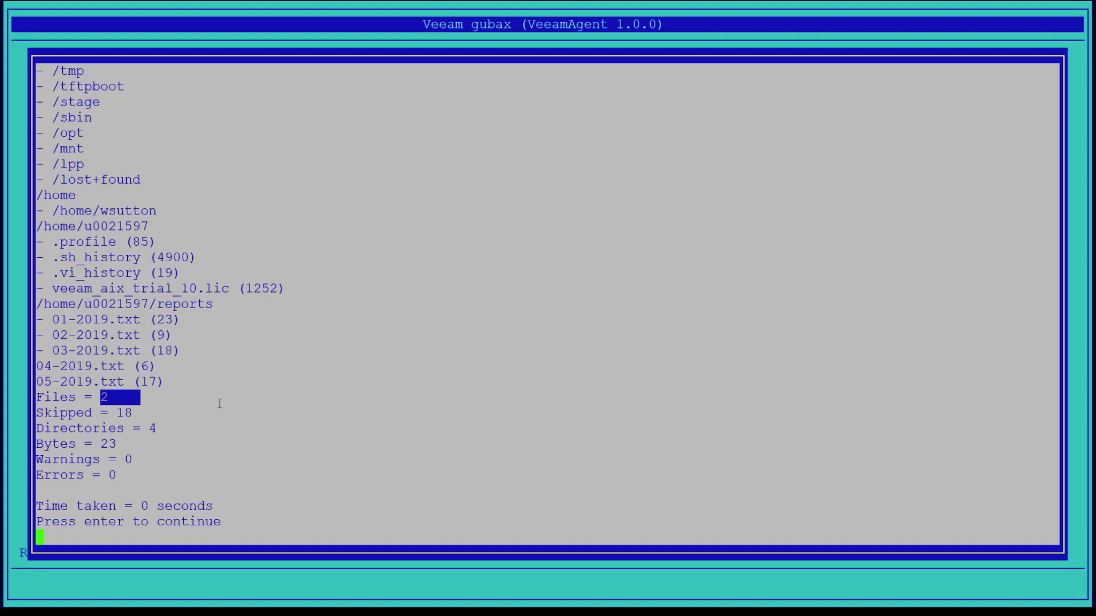
key("Return")
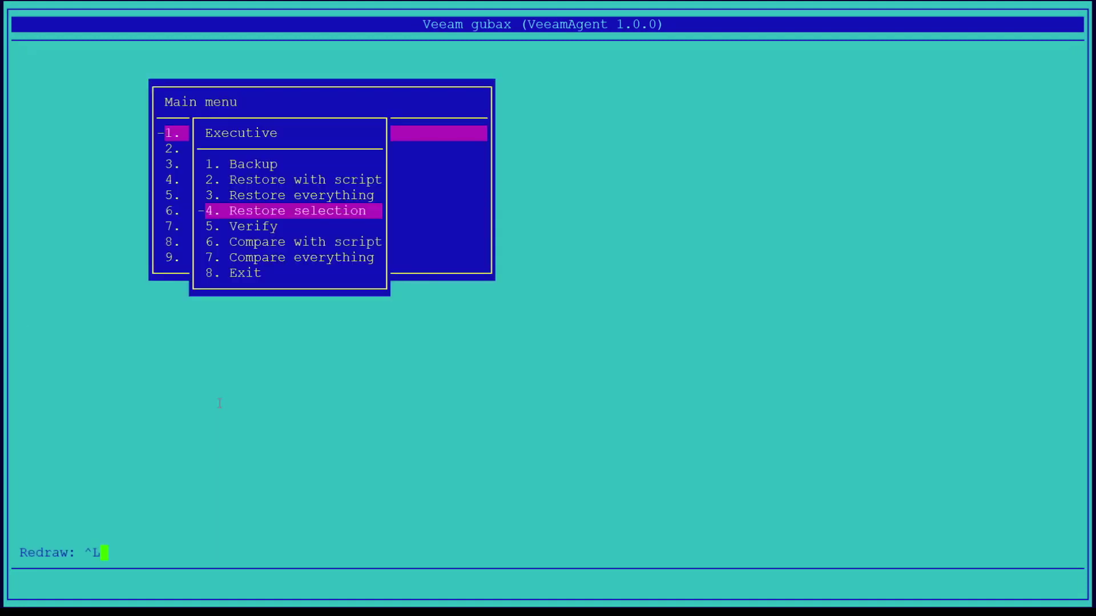
key("Down")
key("Down")
key("Down")
key("Down")
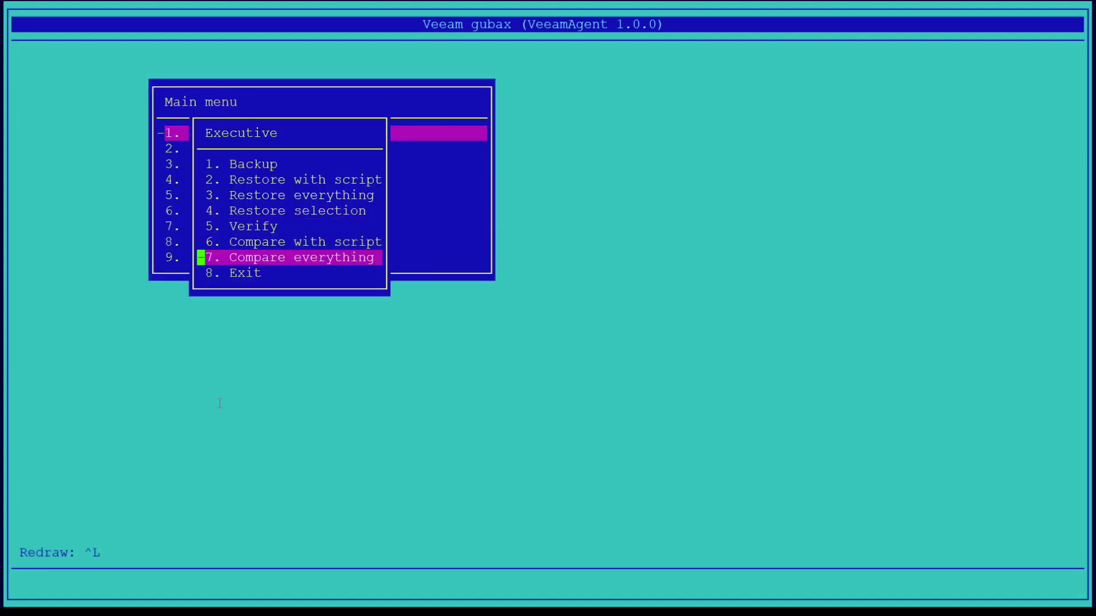
key("Return")
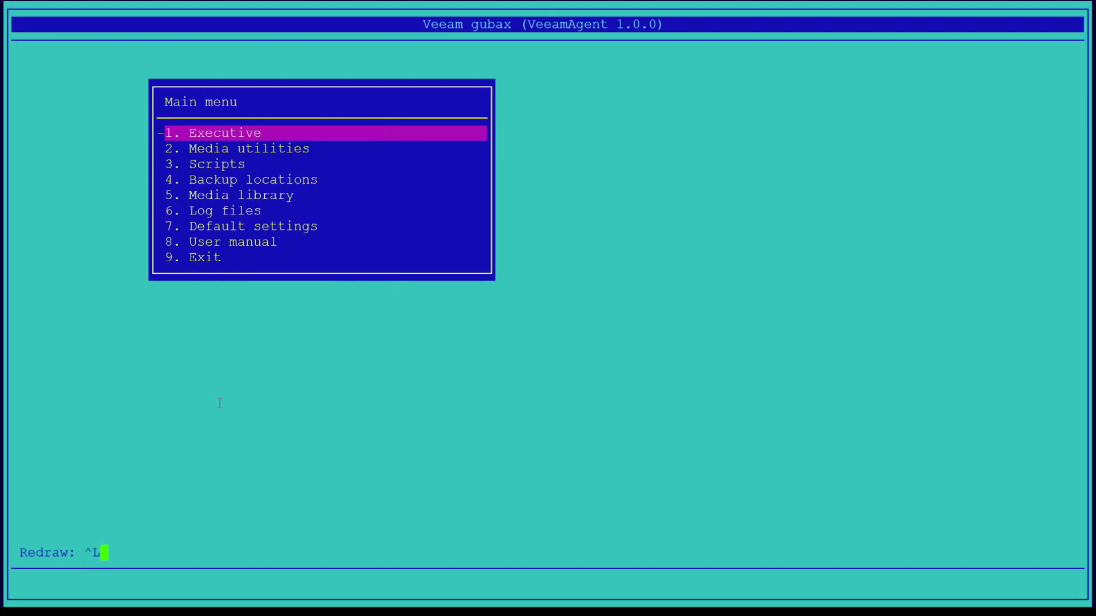
key("Down")
key("Down")
key("Down")
key("Down")
key("Down")
key("Down")
key("Down")
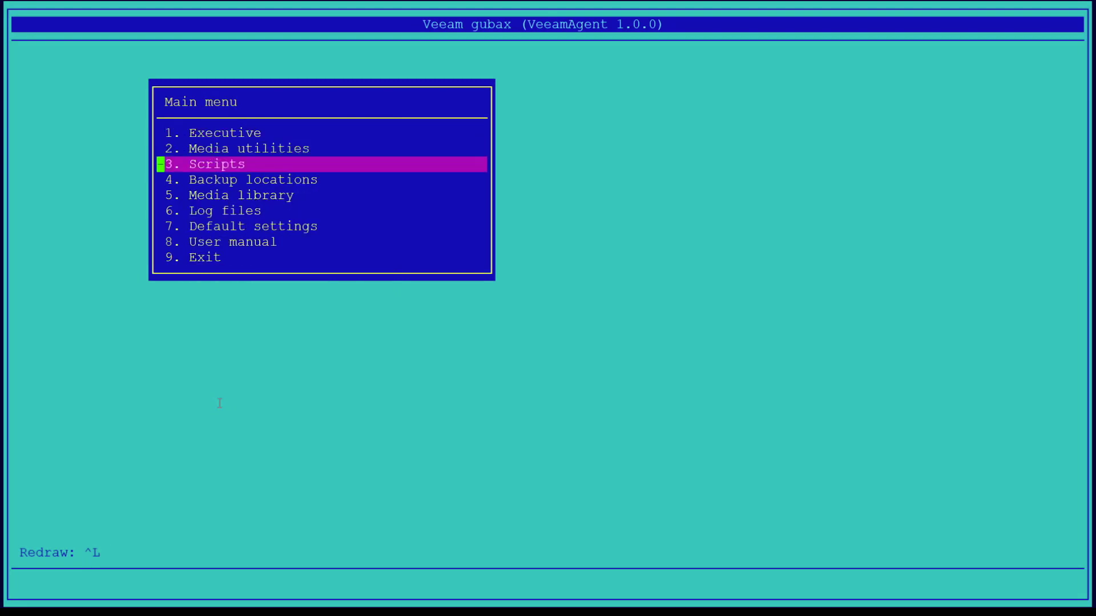
Exit gubax to the shell and run ls -la to list the restored reports.
key("Down")
key("Return")
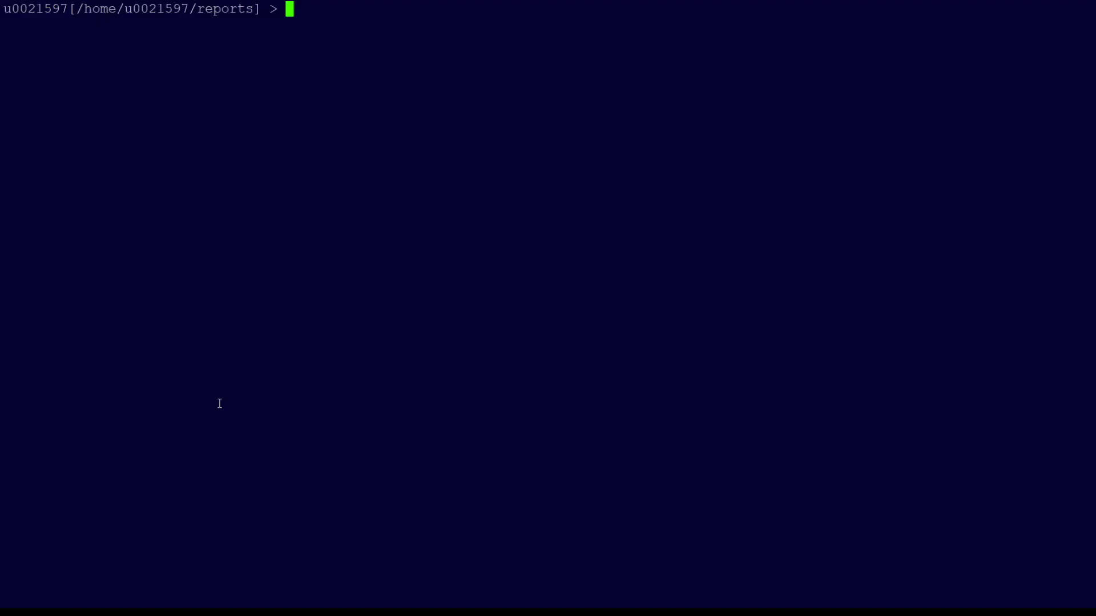
type("ls -la")
key("Return")
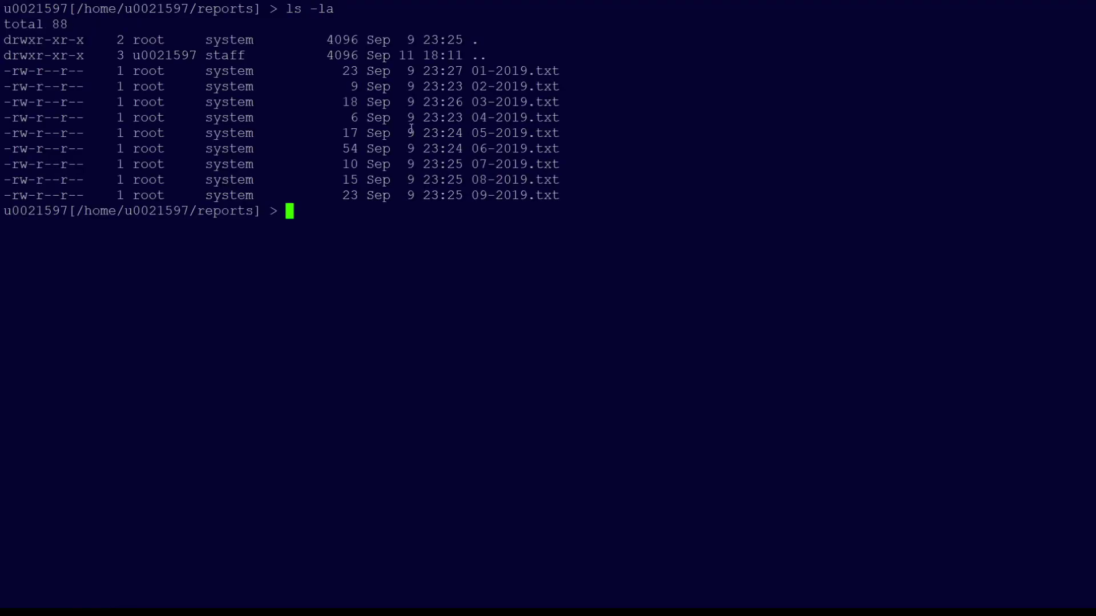